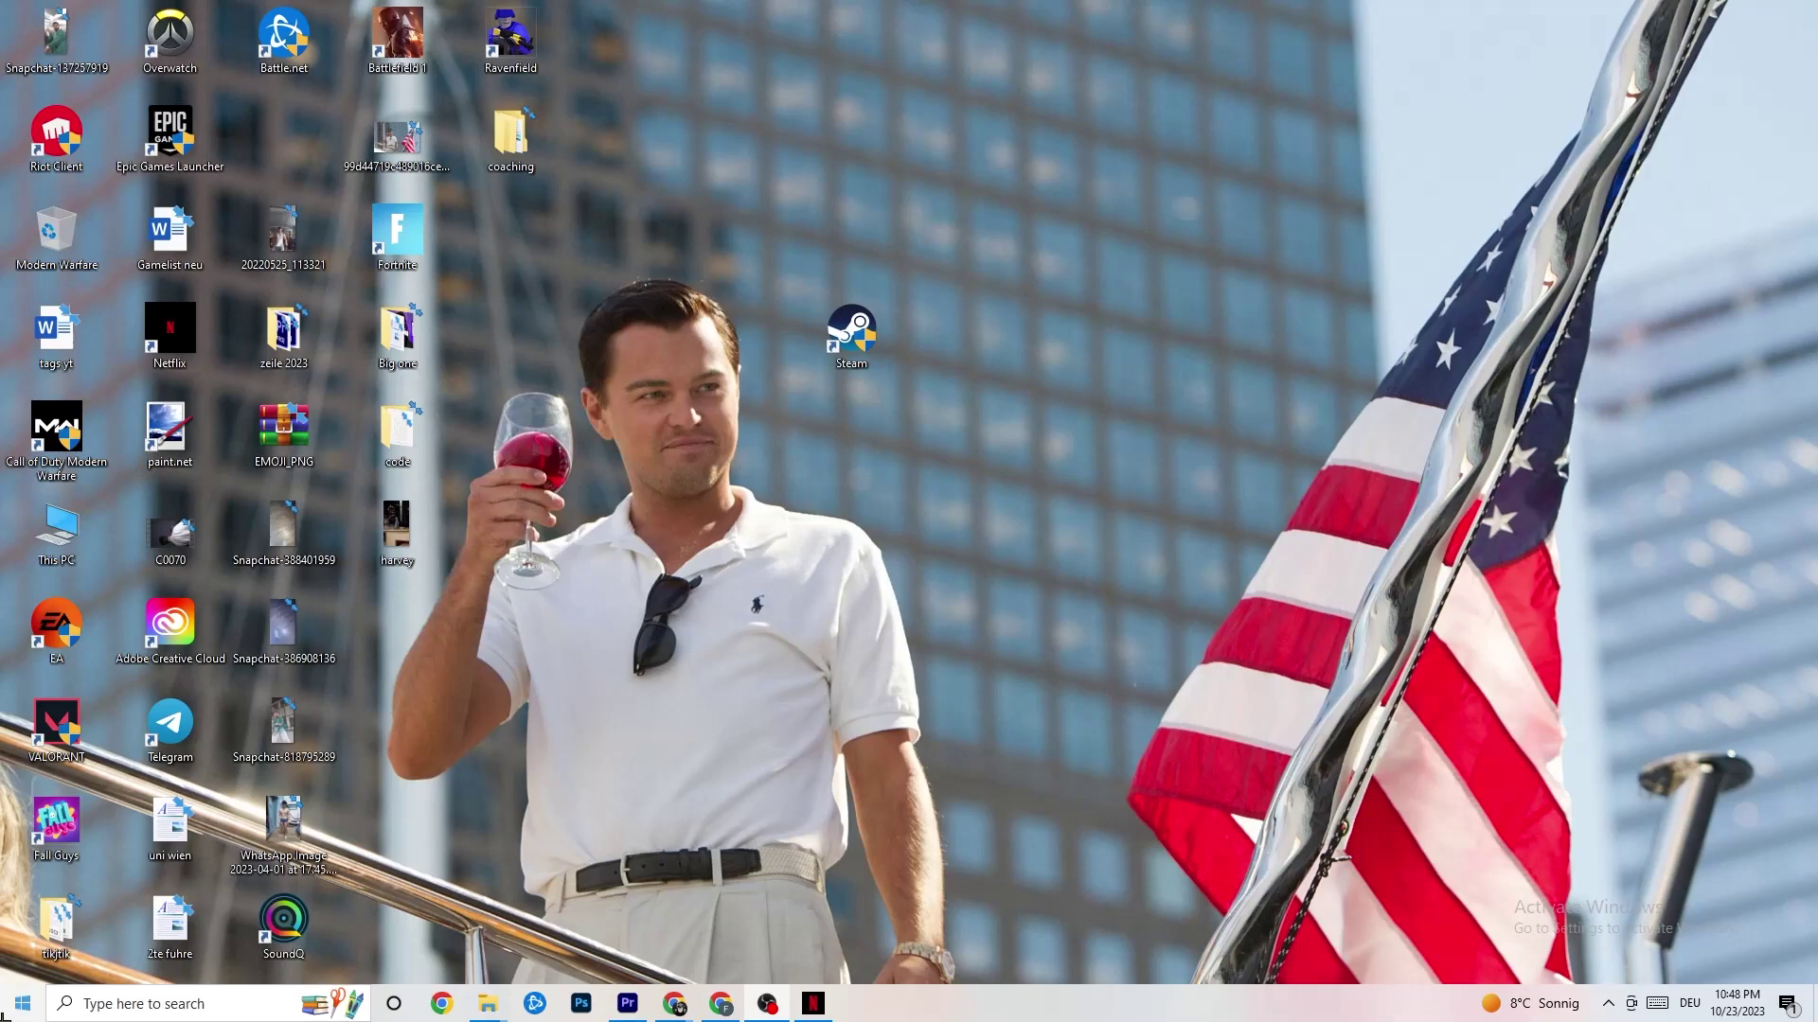
Step: Open the Start menu to show the alphabetical app list and pinned tiles
left_click(3, 1016)
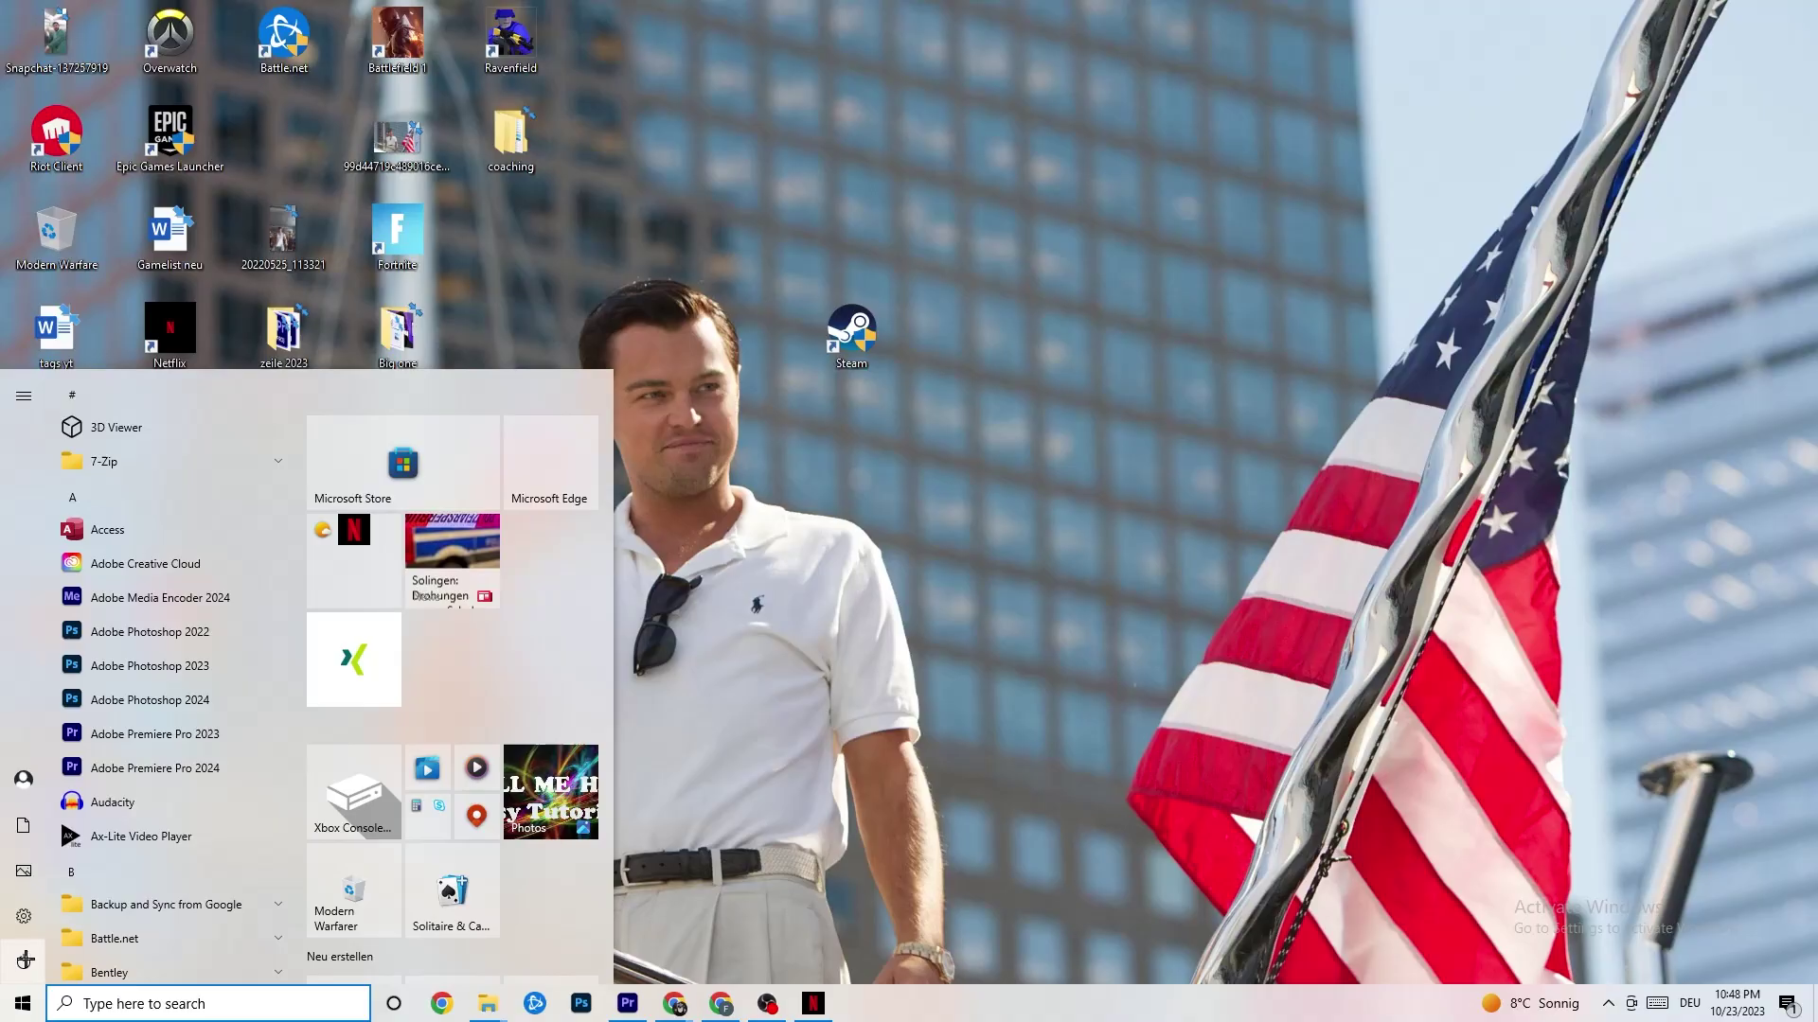
Step: Open Settings and go to Update & Security's Windows Update page
left_click(24, 915)
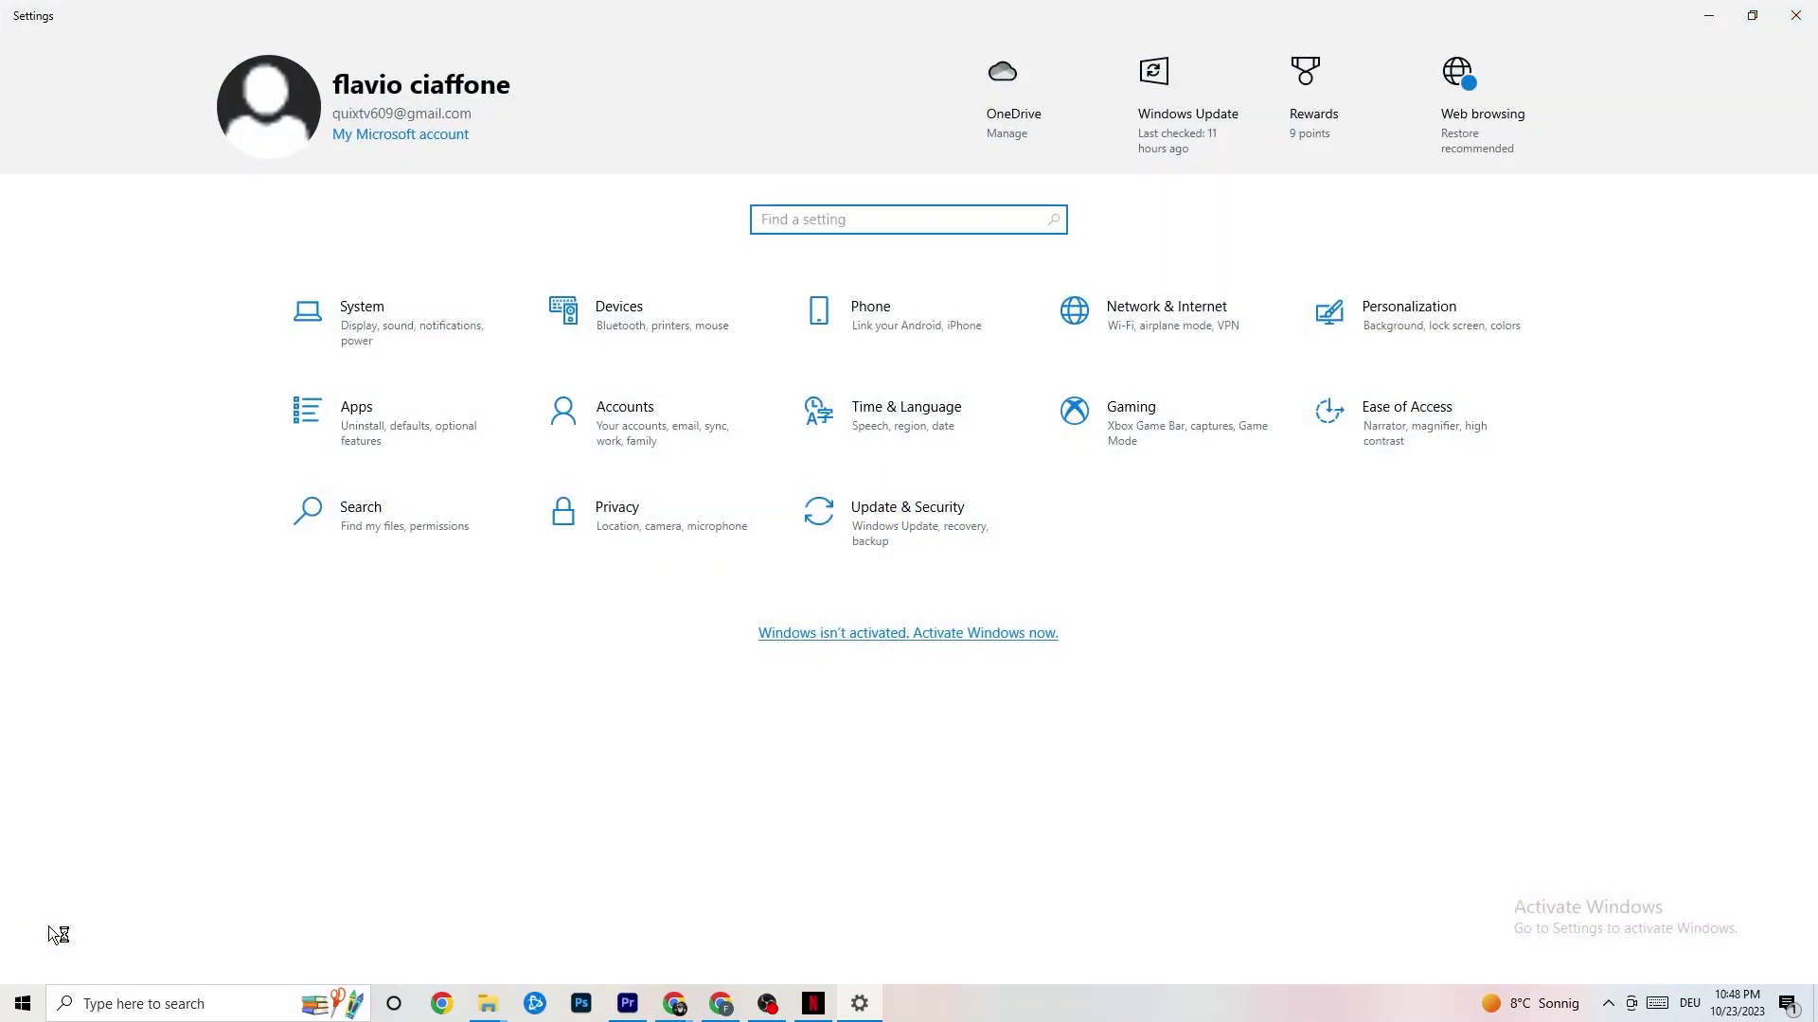
left_click(879, 547)
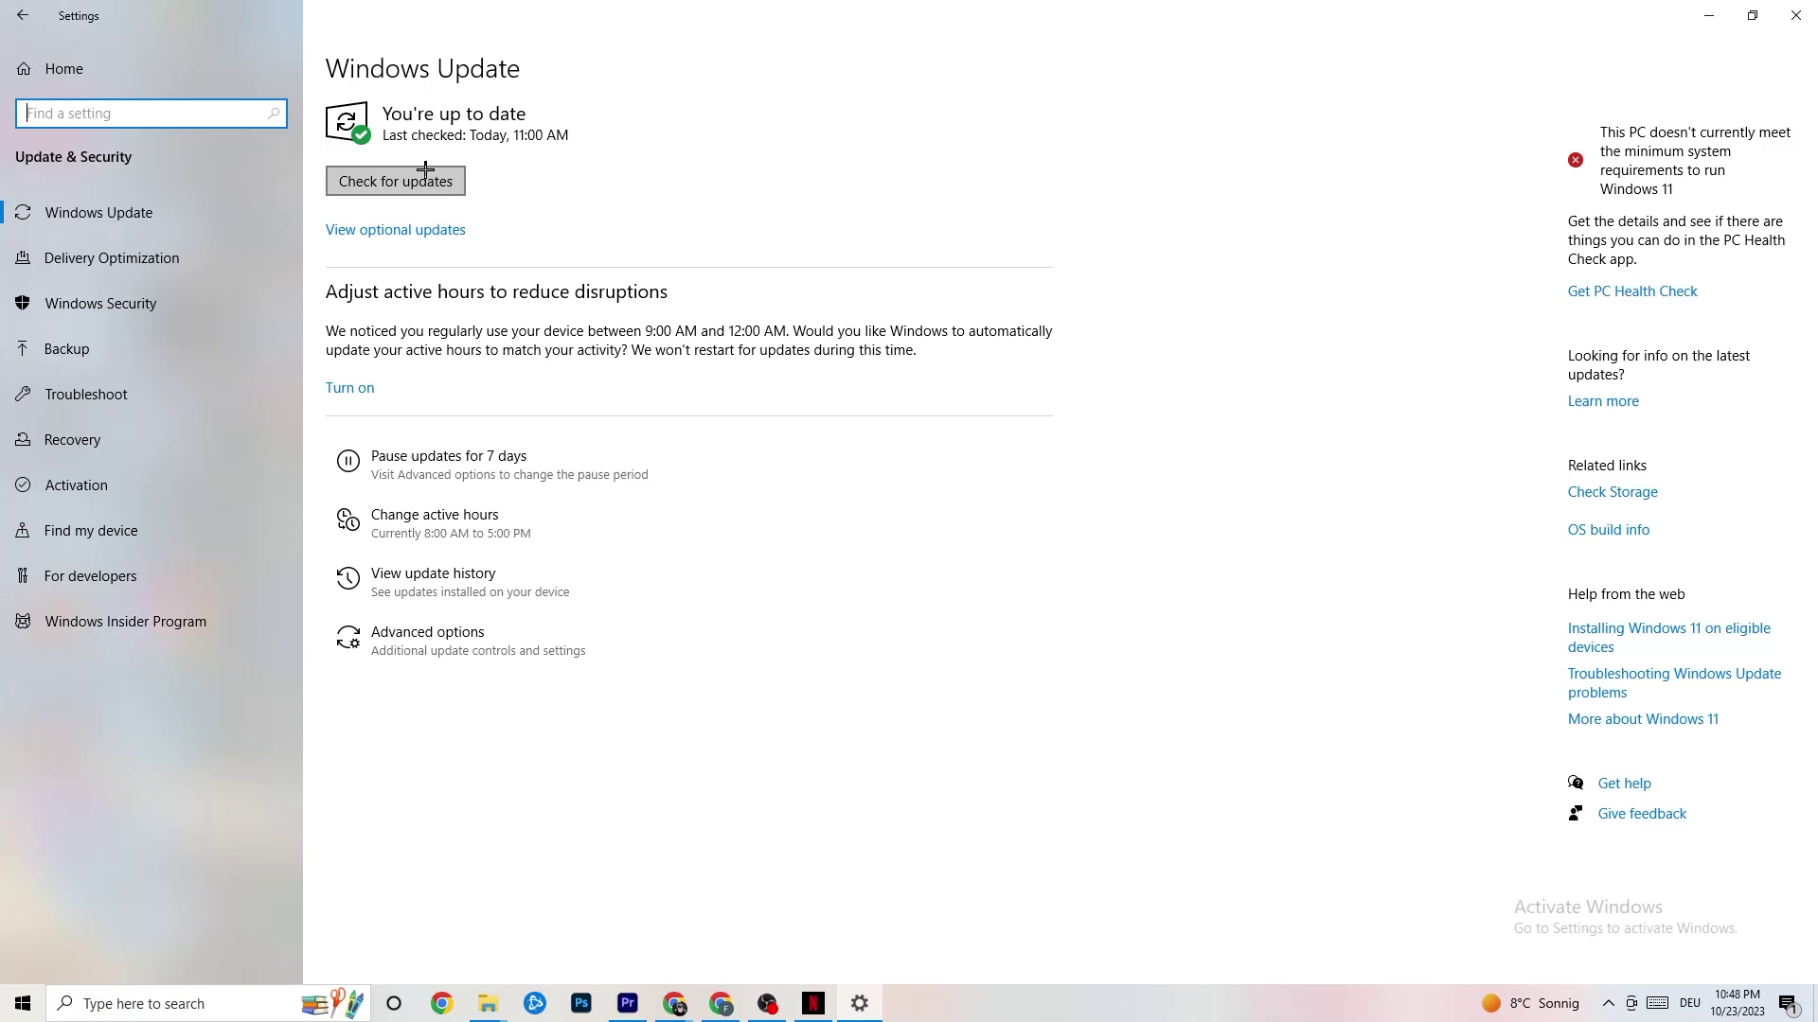
left_click(537, 117)
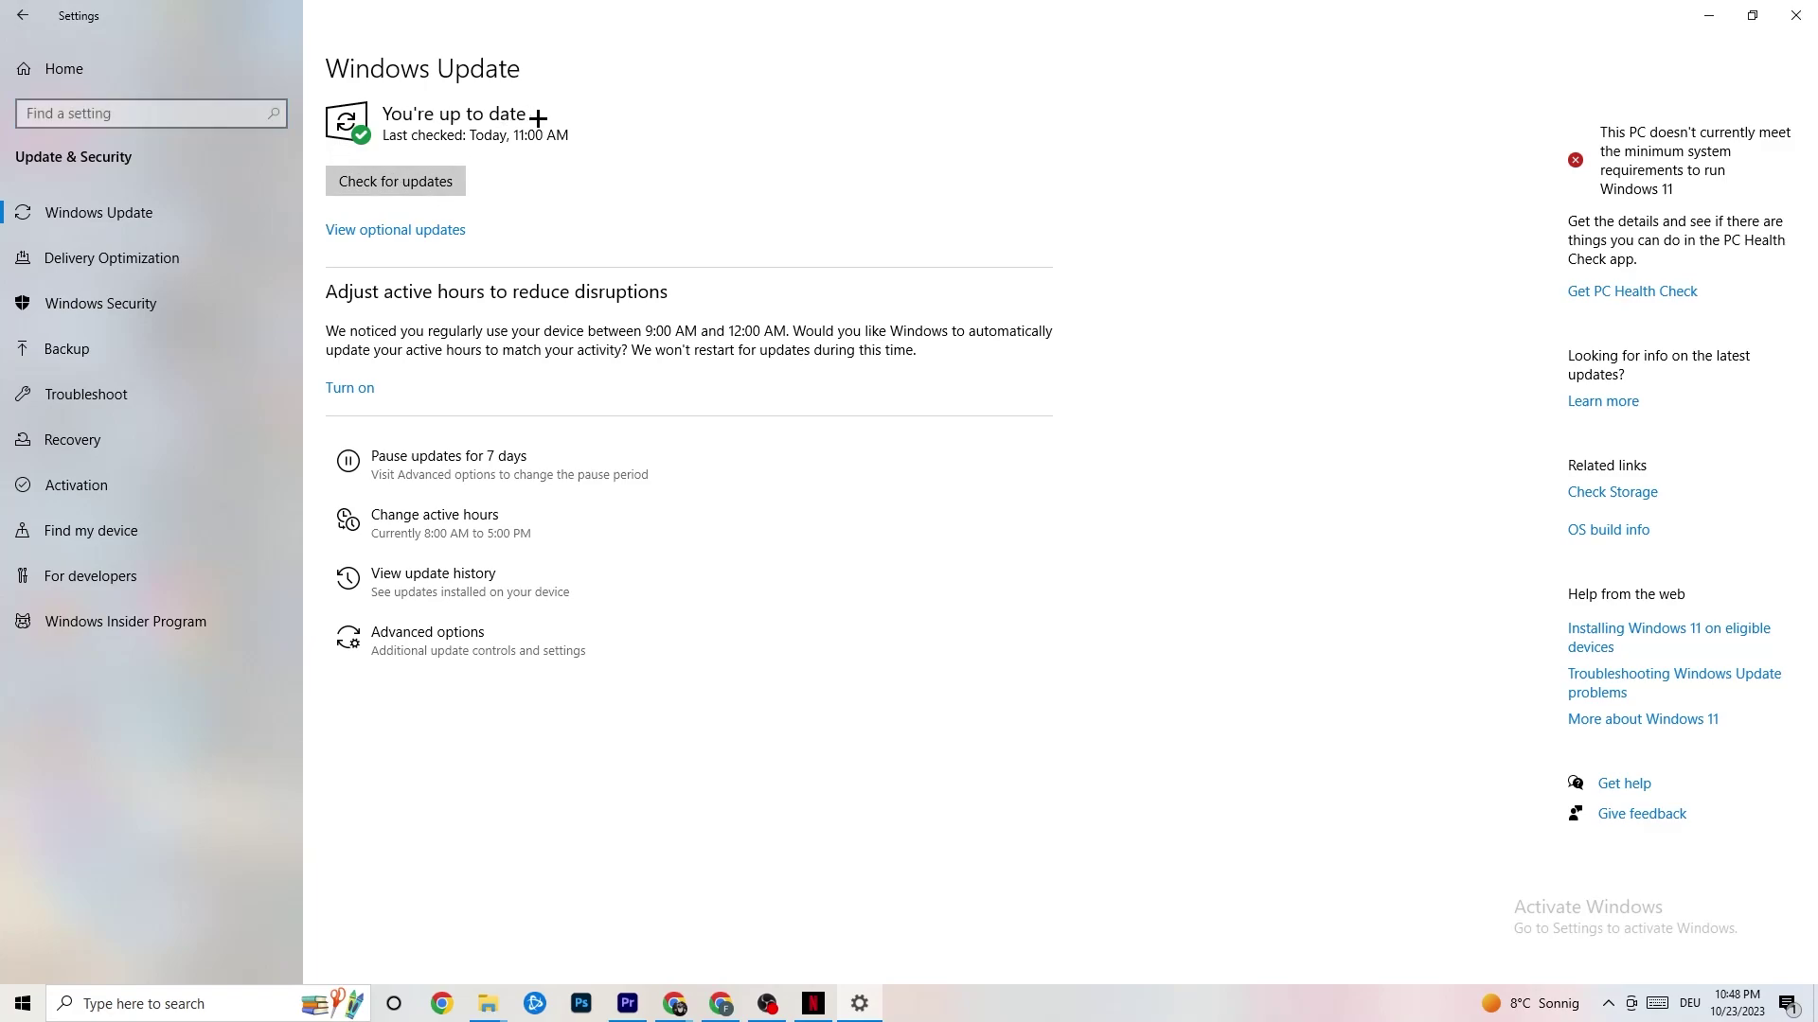
Step: Look over the Troubleshoot page, then minimize Settings to reveal the desktop
left_click(119, 402)
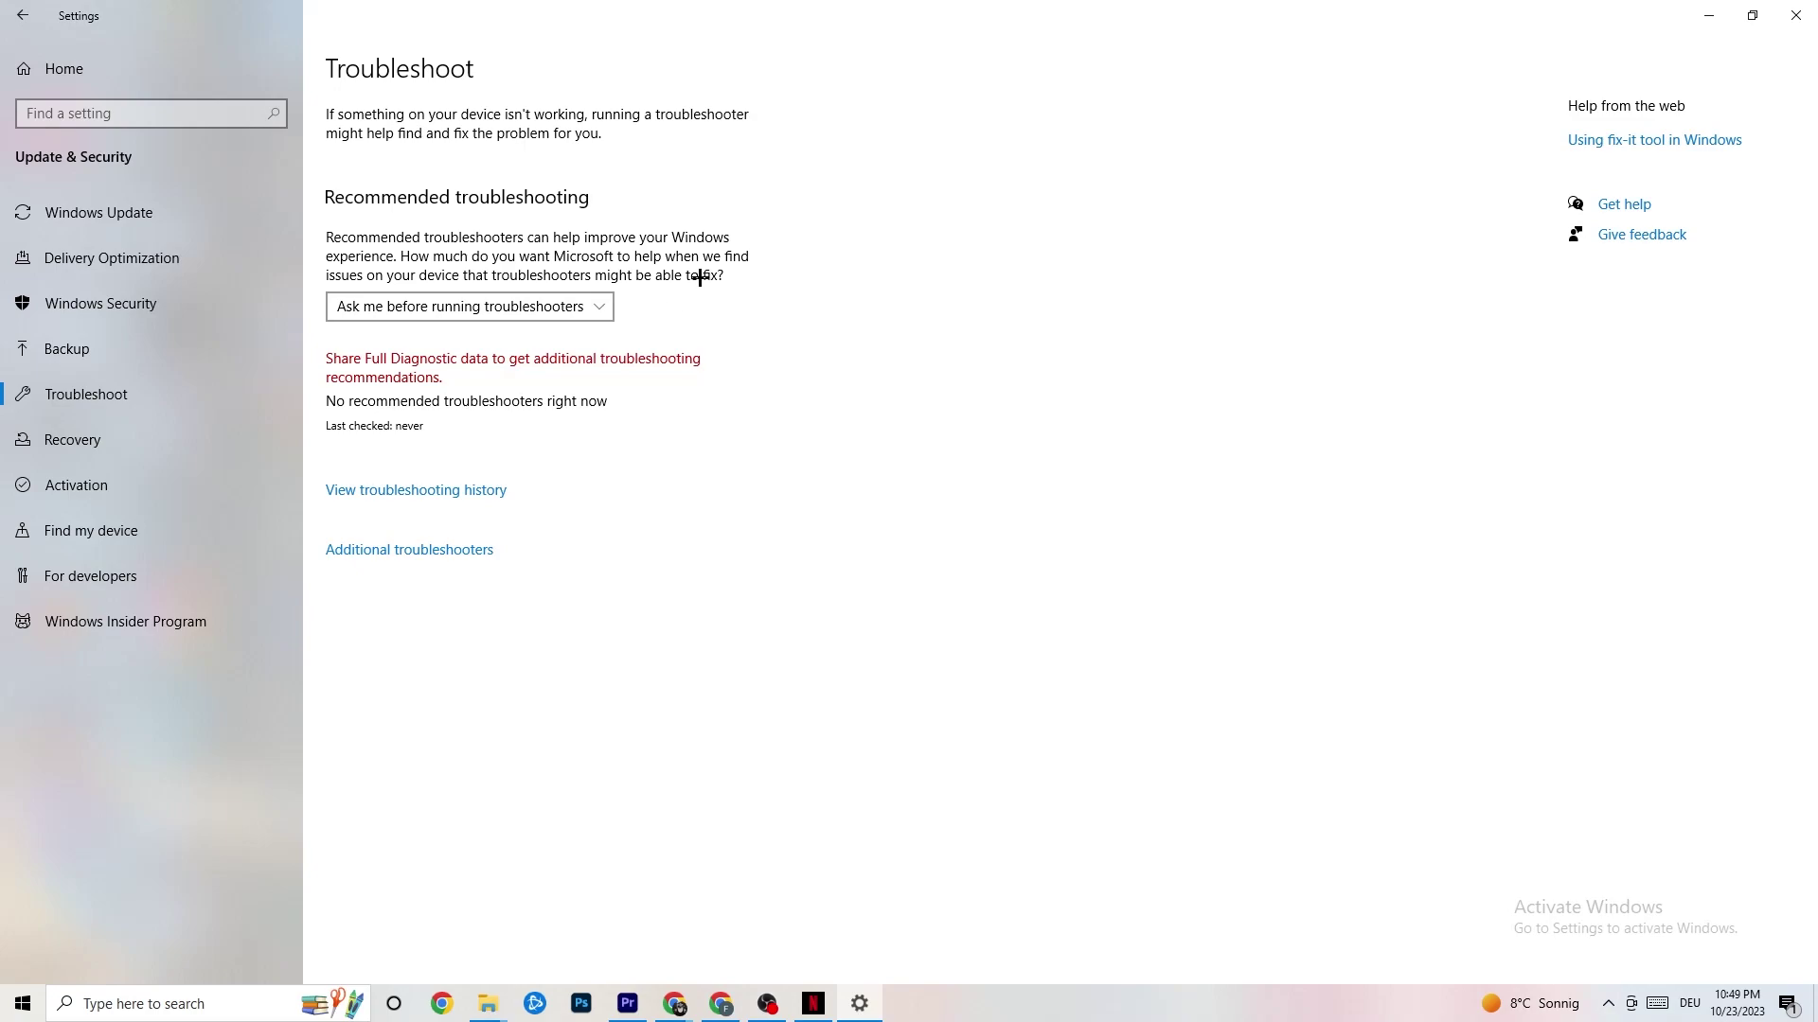
left_click(1709, 15)
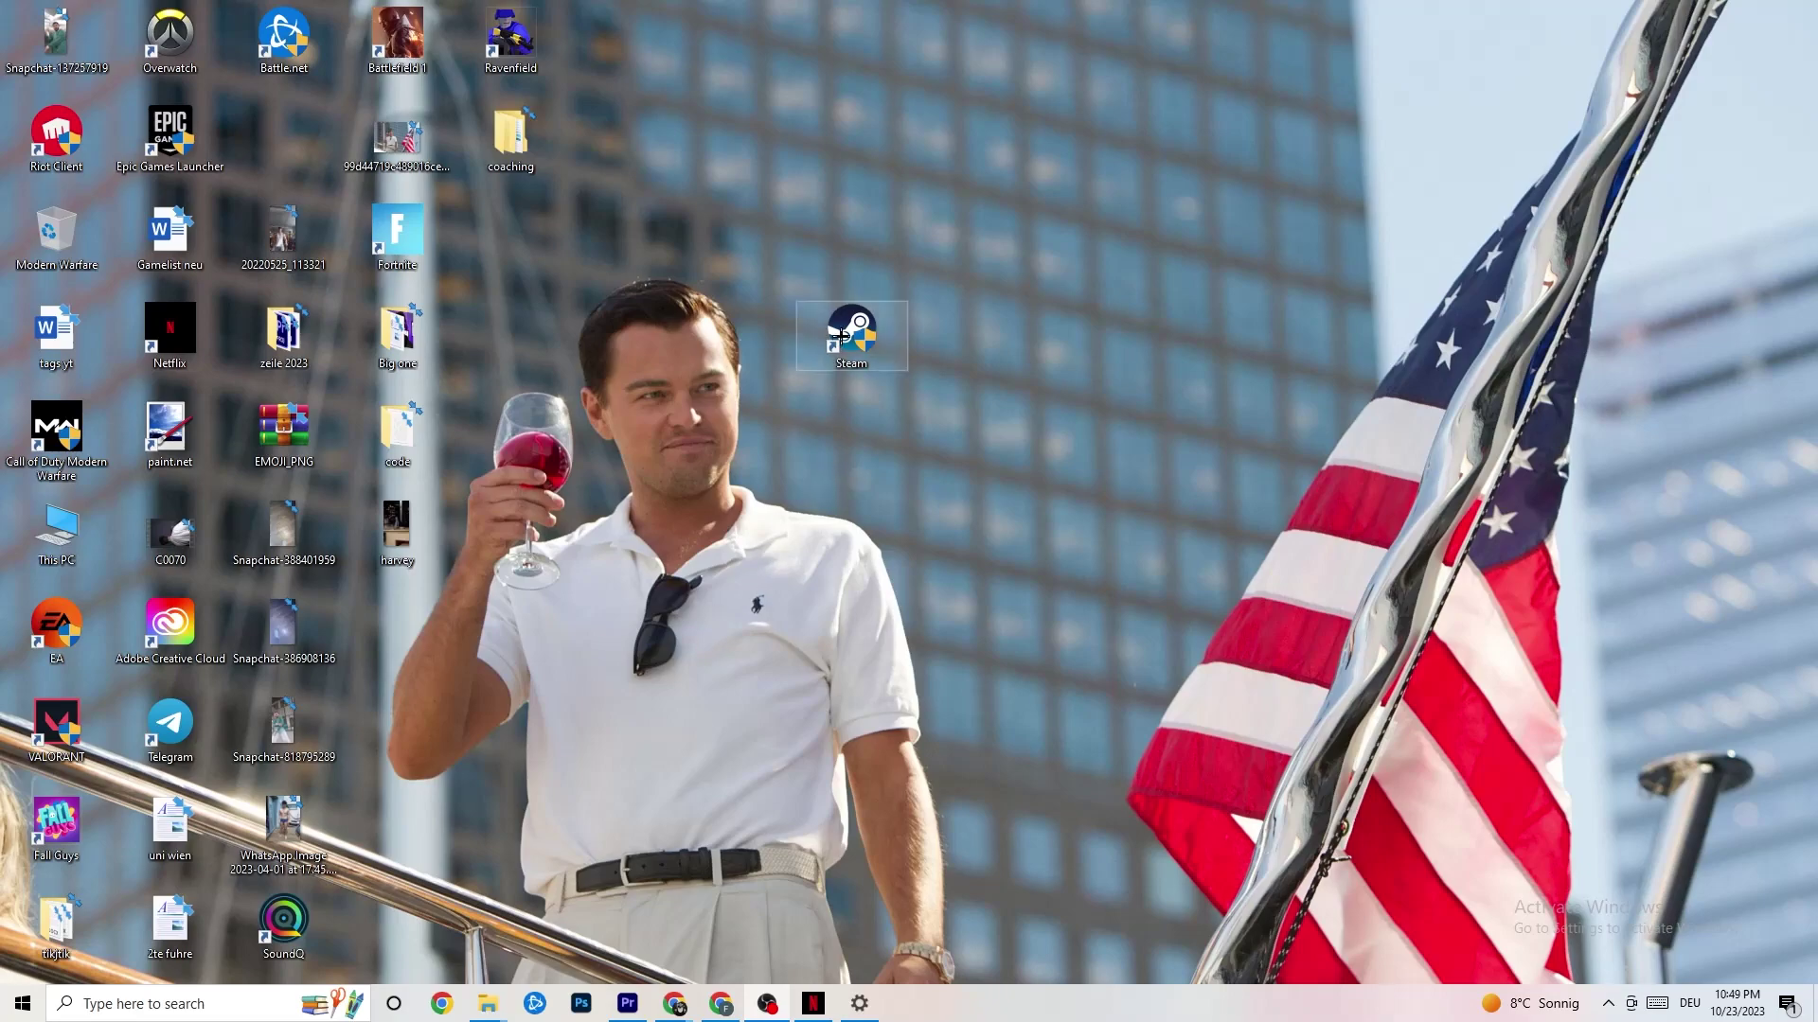
Step: Move the Steam shortcut down and back up, then open its Properties
left_click_drag(842, 336, 857, 436)
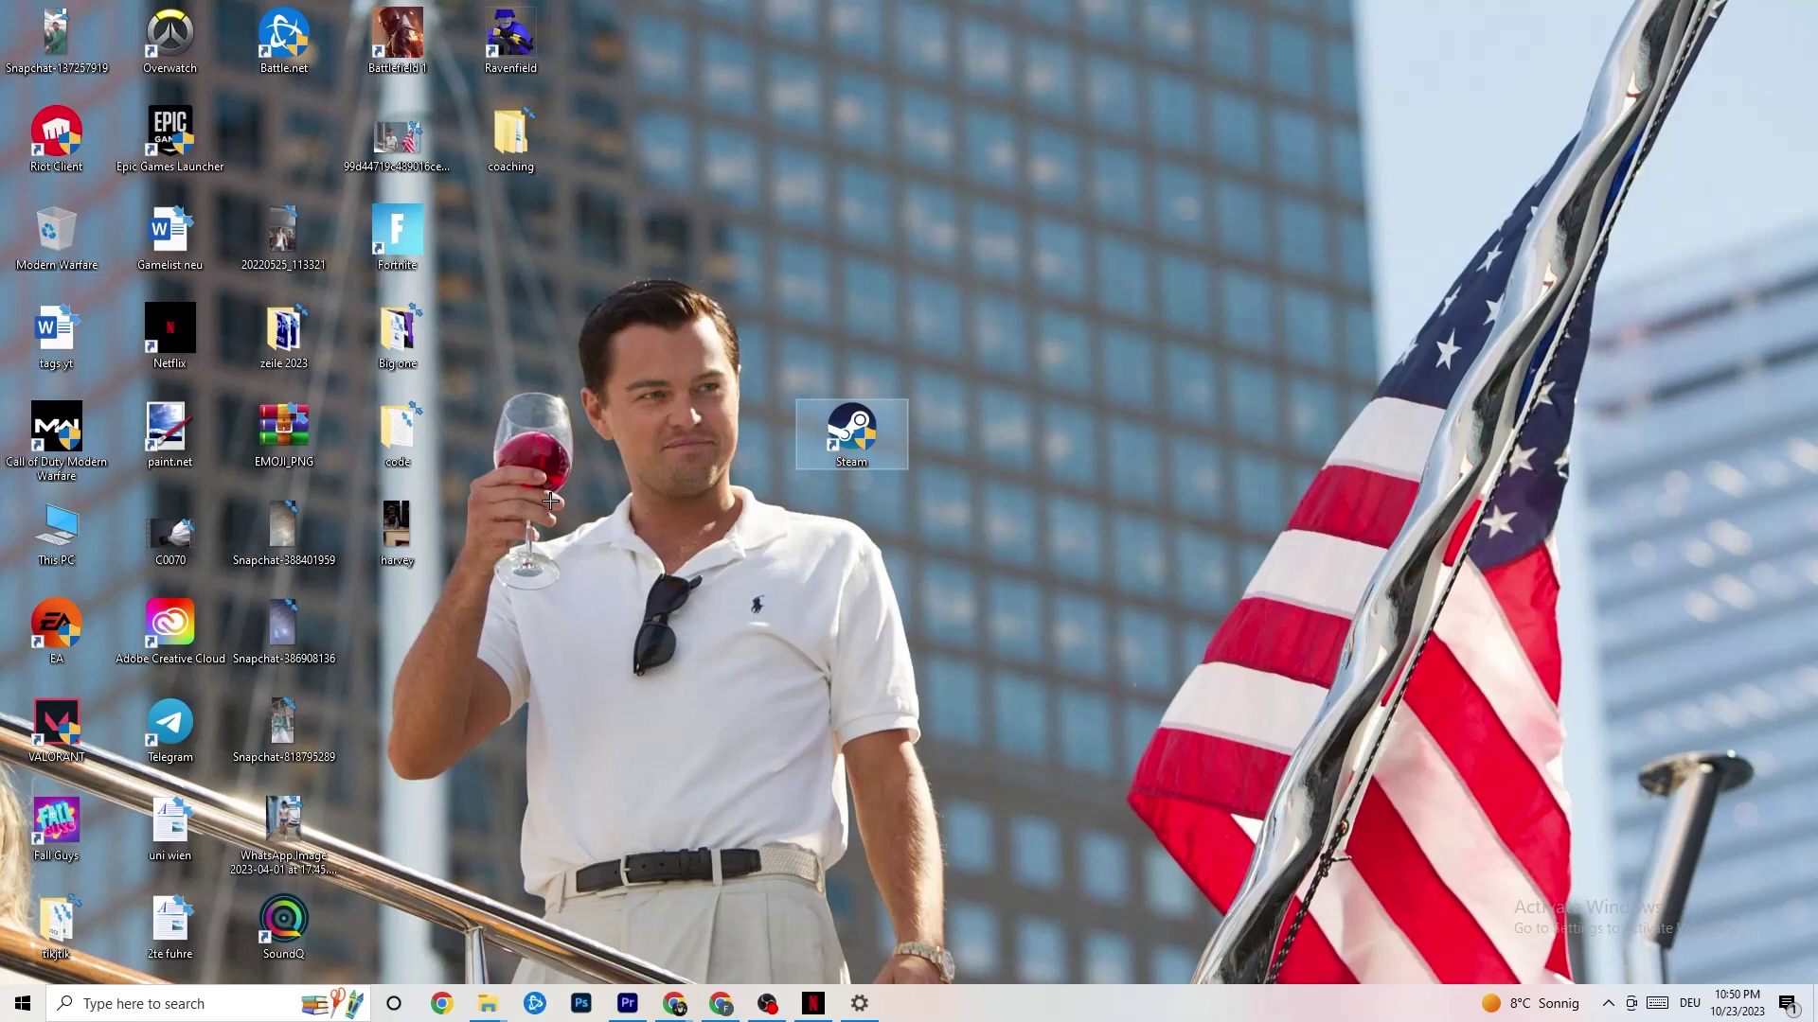
right_click(861, 430)
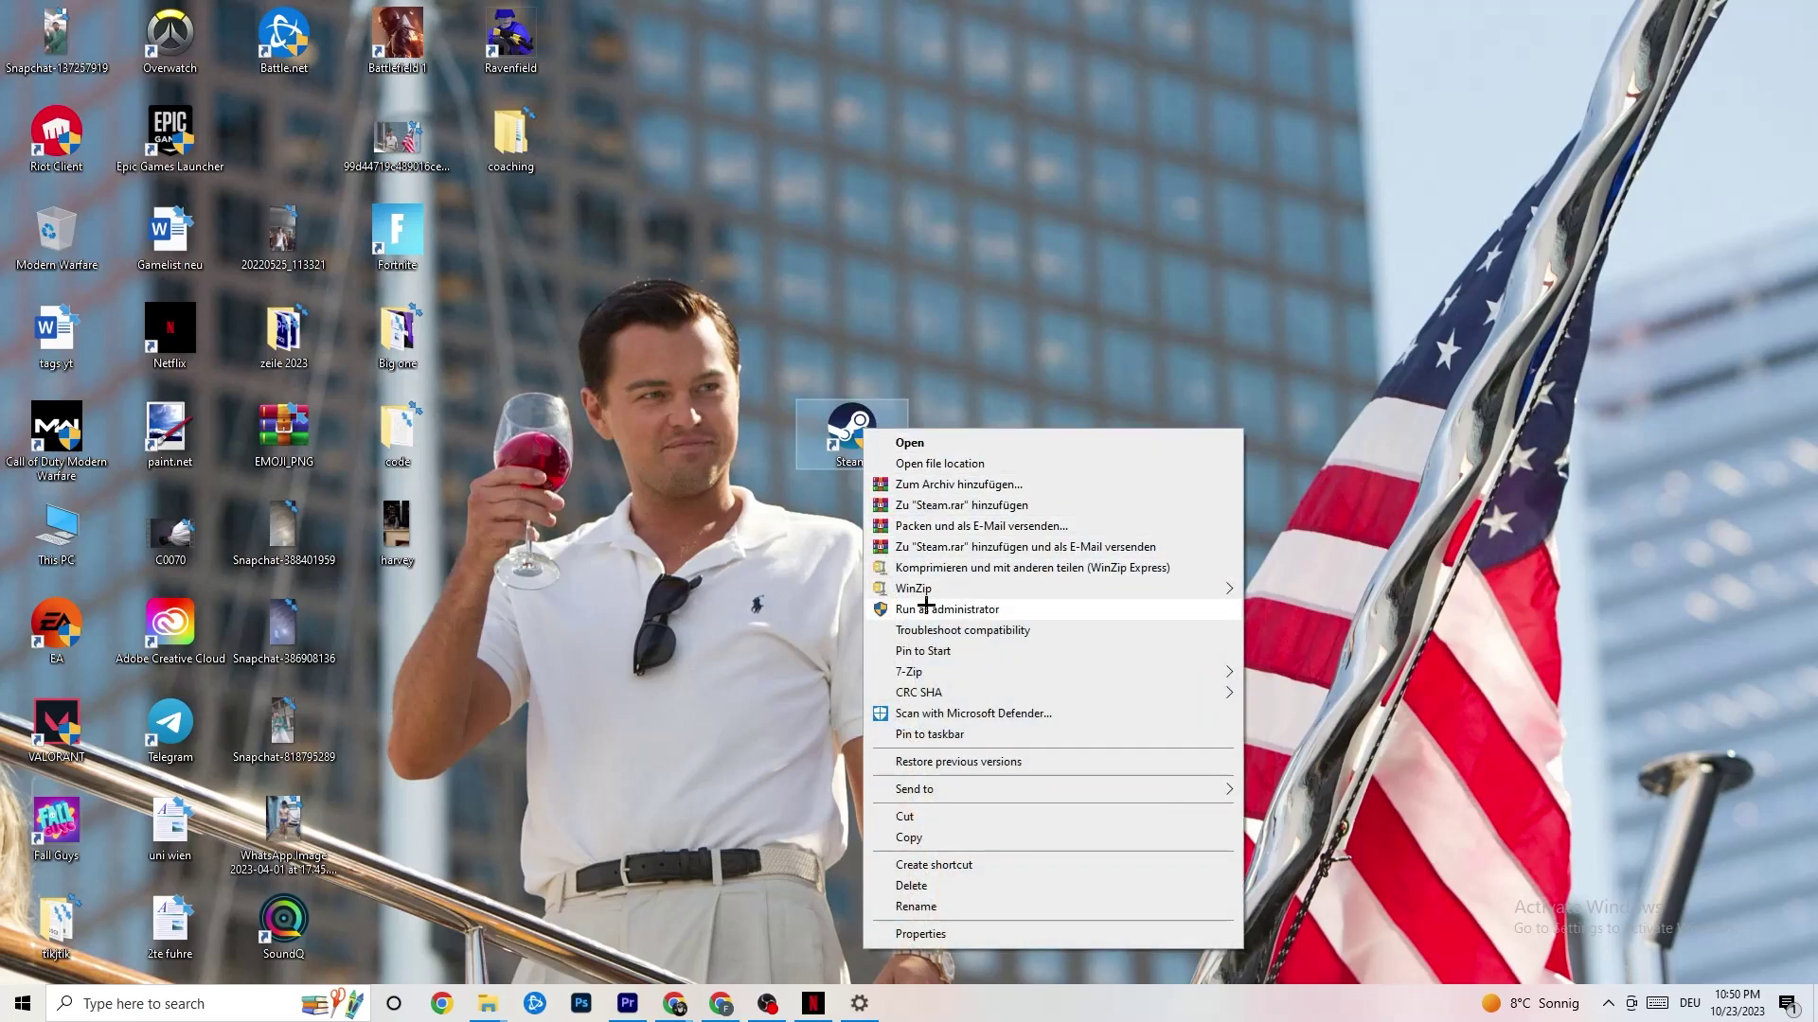
left_click(669, 550)
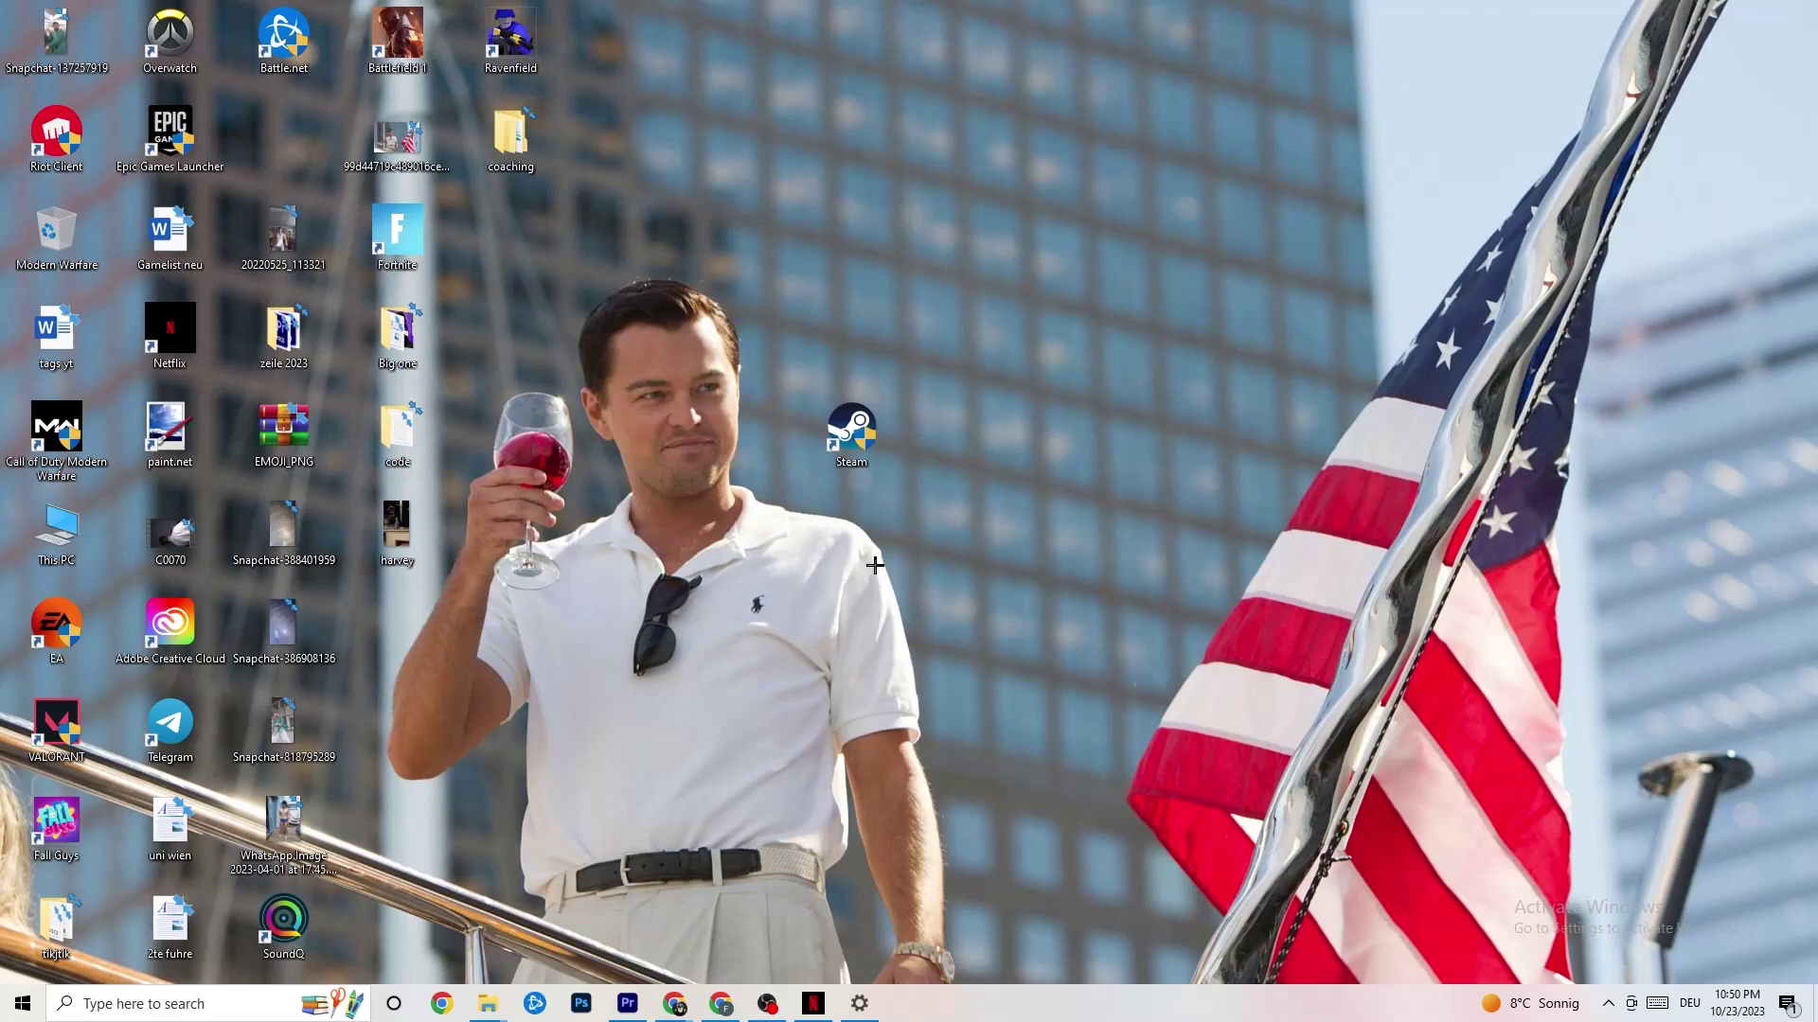
left_click_drag(852, 436, 835, 327)
right_click(835, 326)
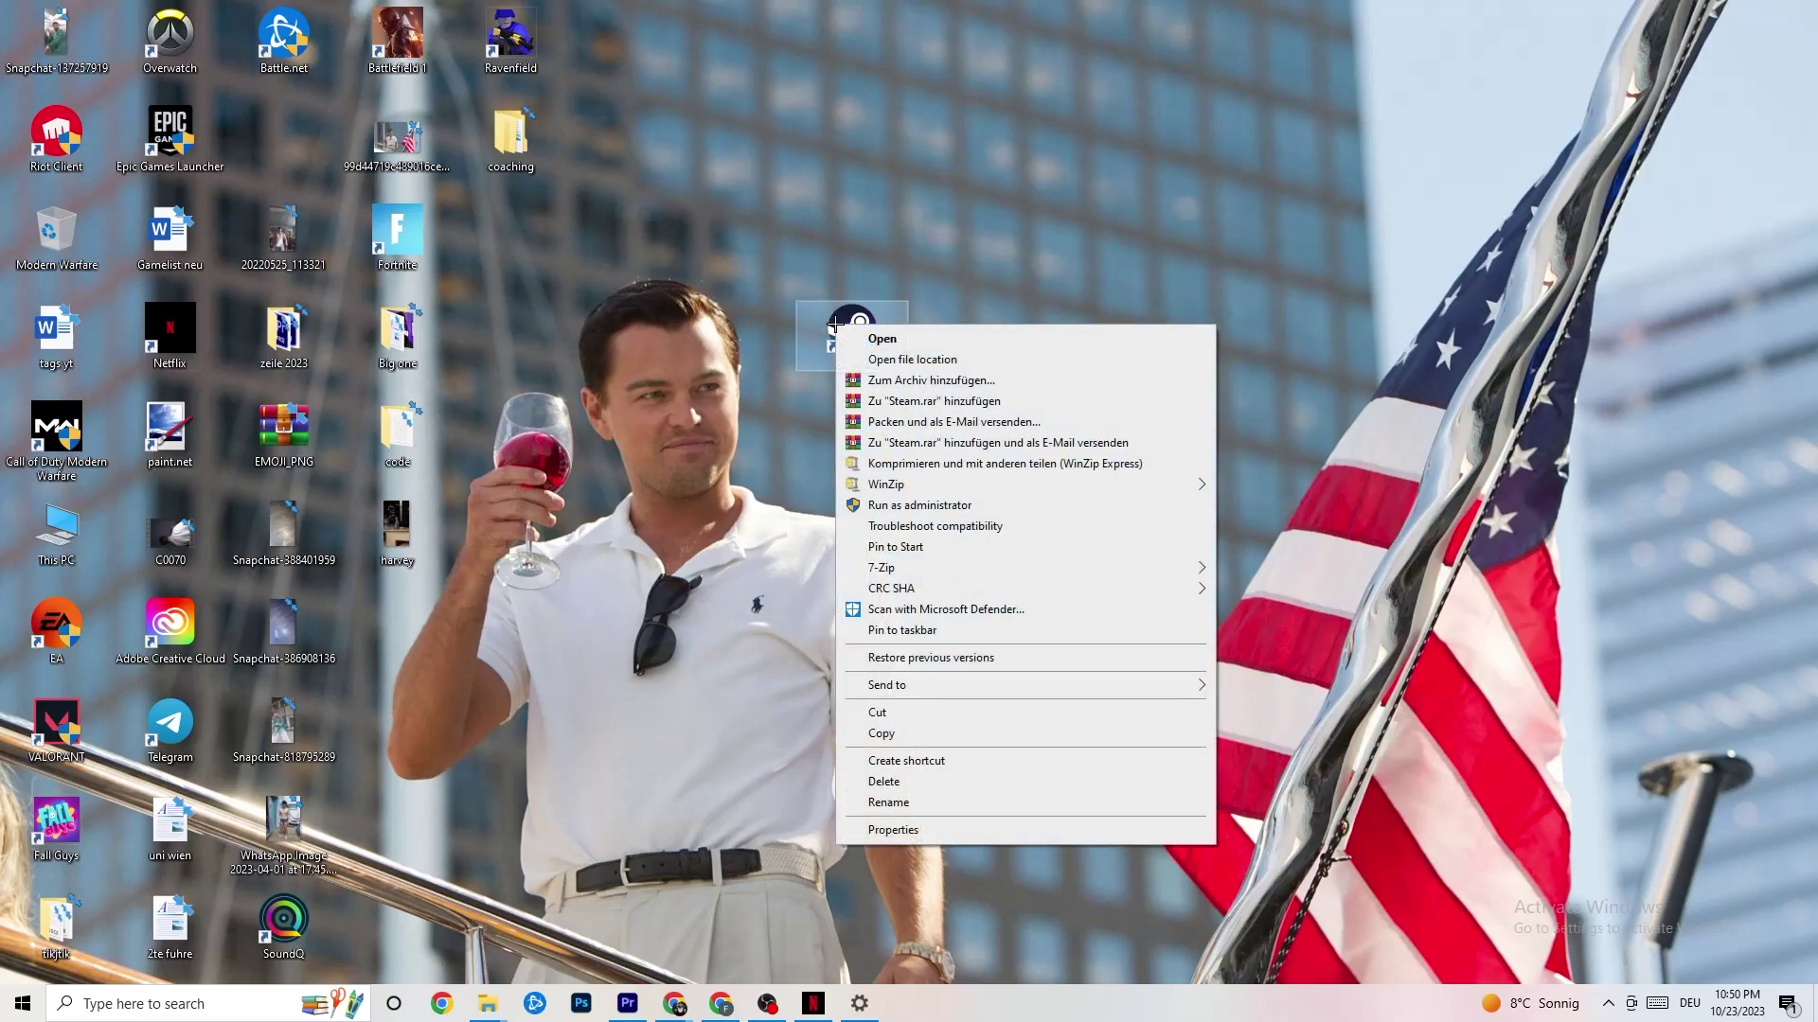
left_click(909, 831)
Step: Keep Steam's compatibility mode at Windows 8 and close its Properties with OK
left_click_drag(978, 340, 876, 160)
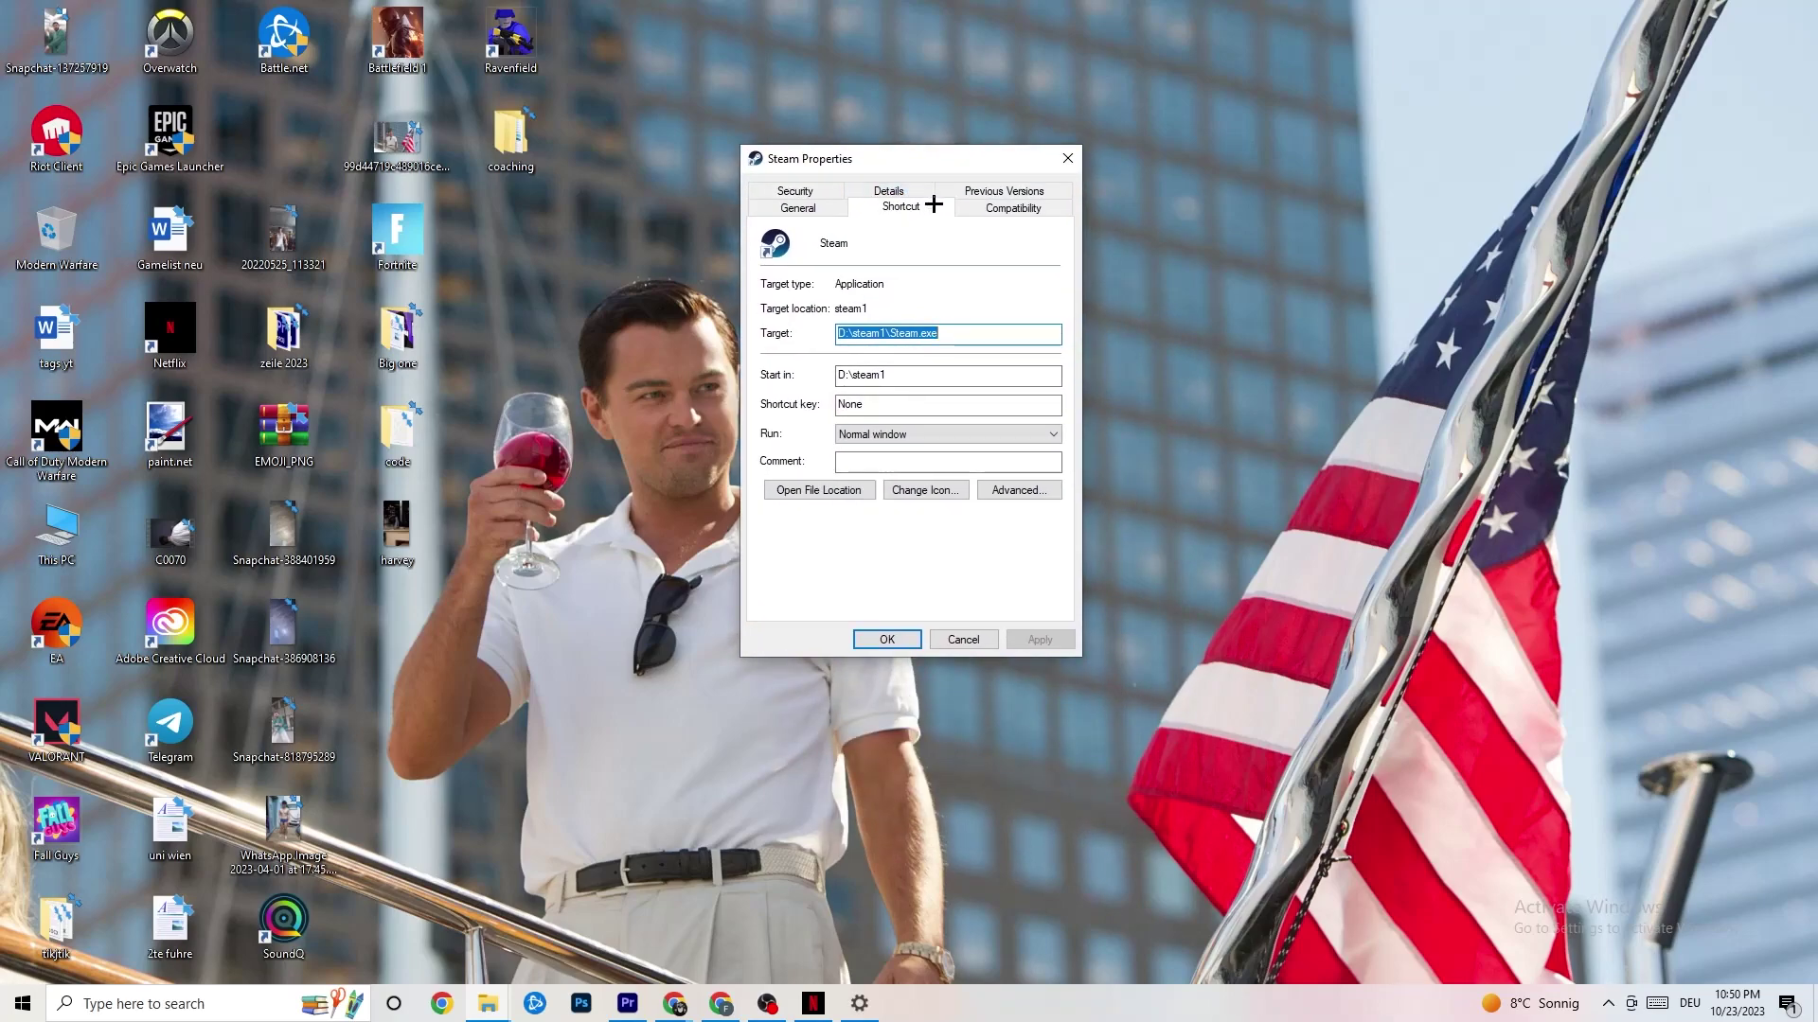
left_click(1005, 207)
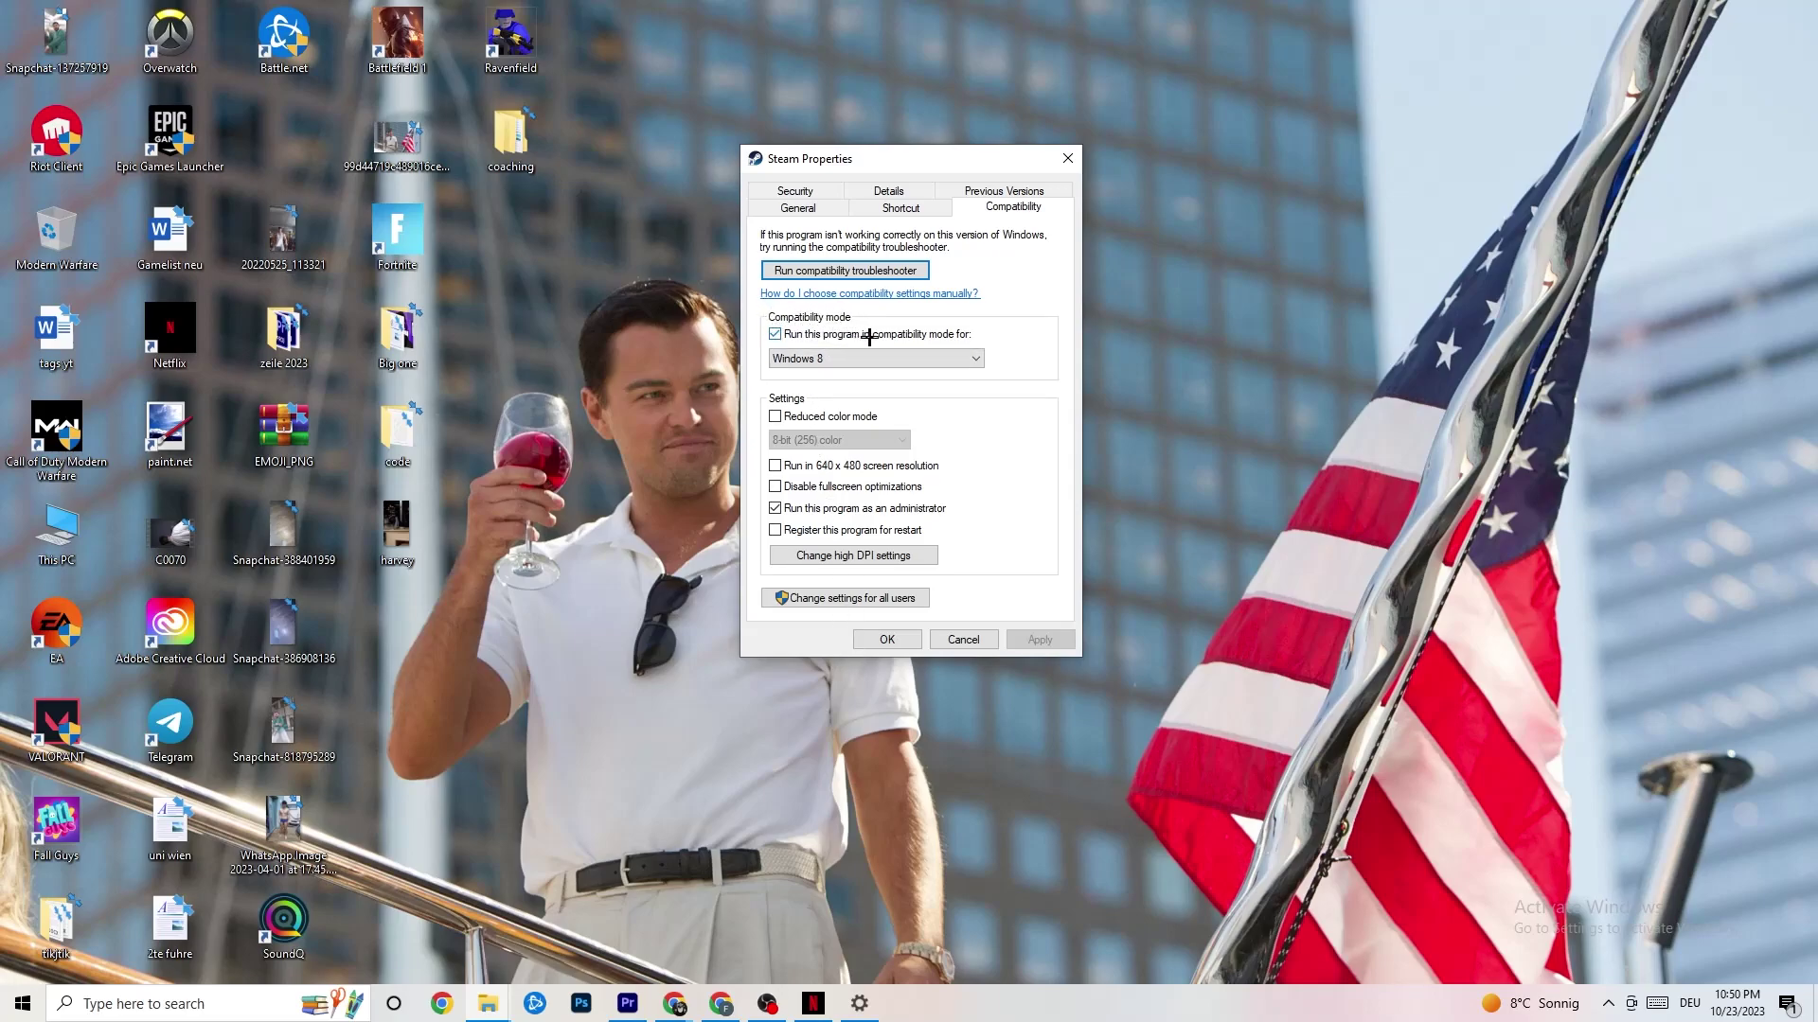
left_click(919, 355)
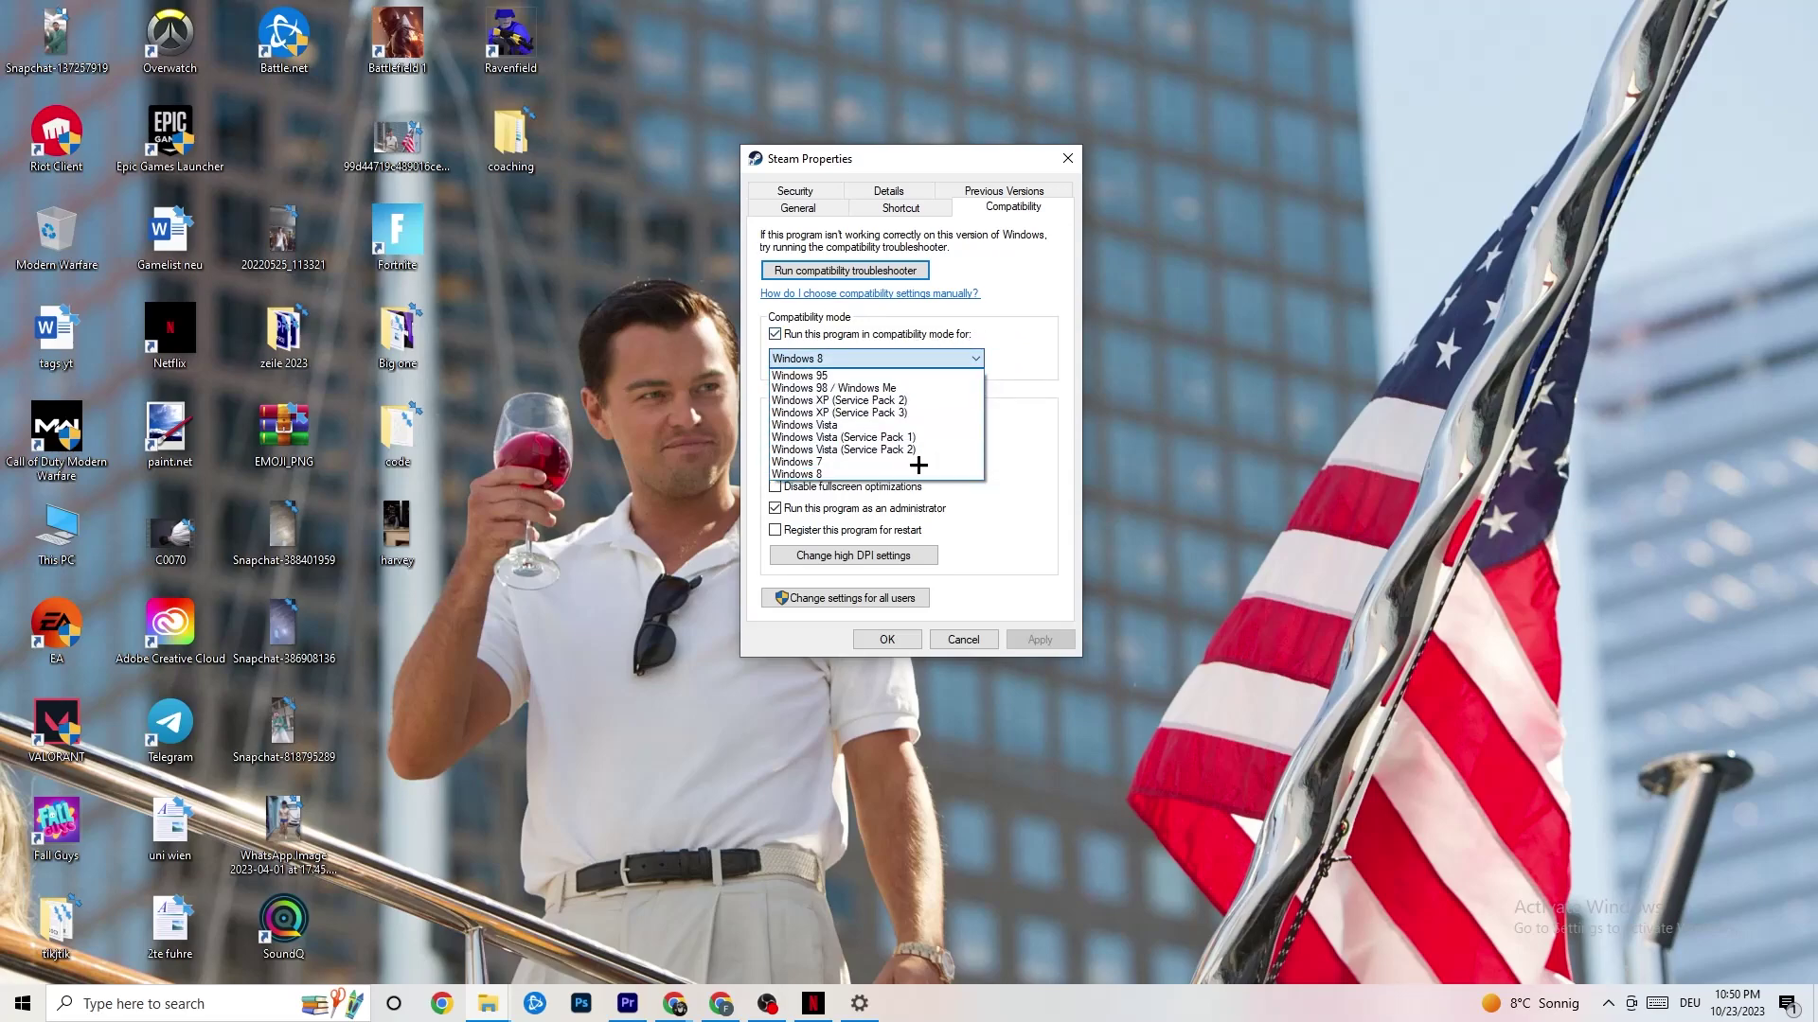
left_click(1030, 360)
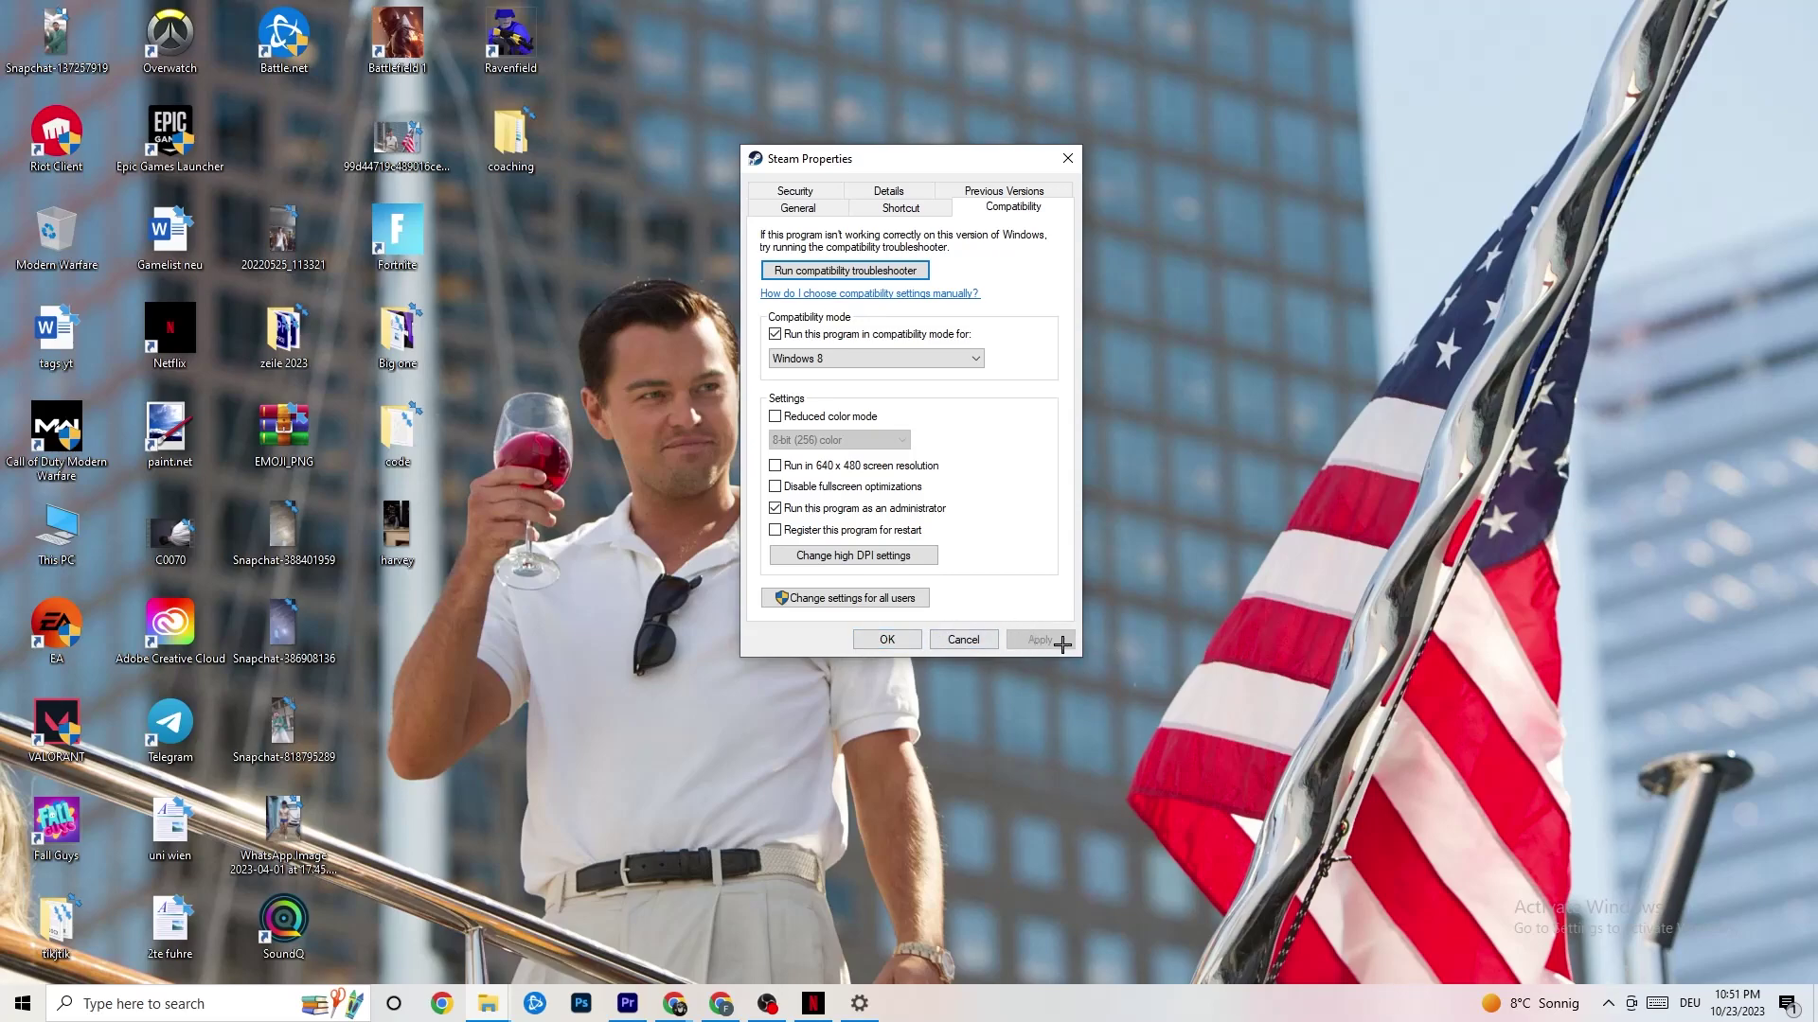
left_click(891, 641)
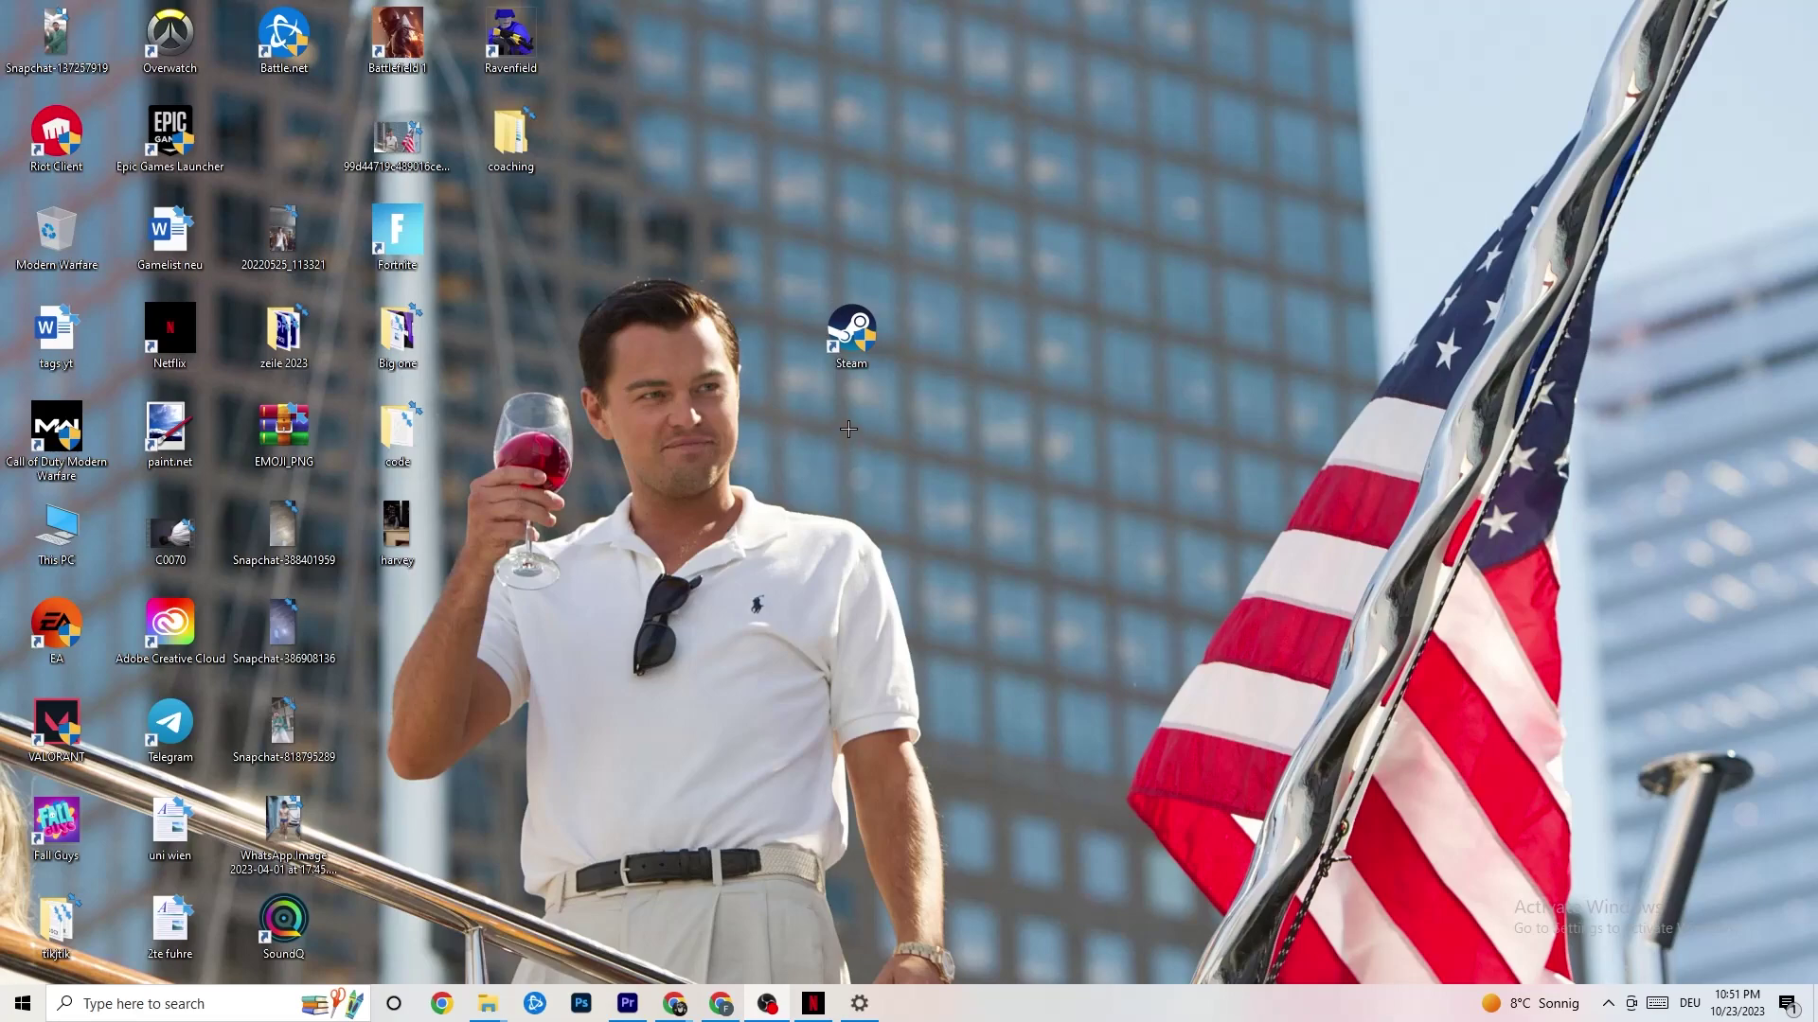
Step: Restore the Settings window from the Start menu and go to its Home page
right_click(820, 339)
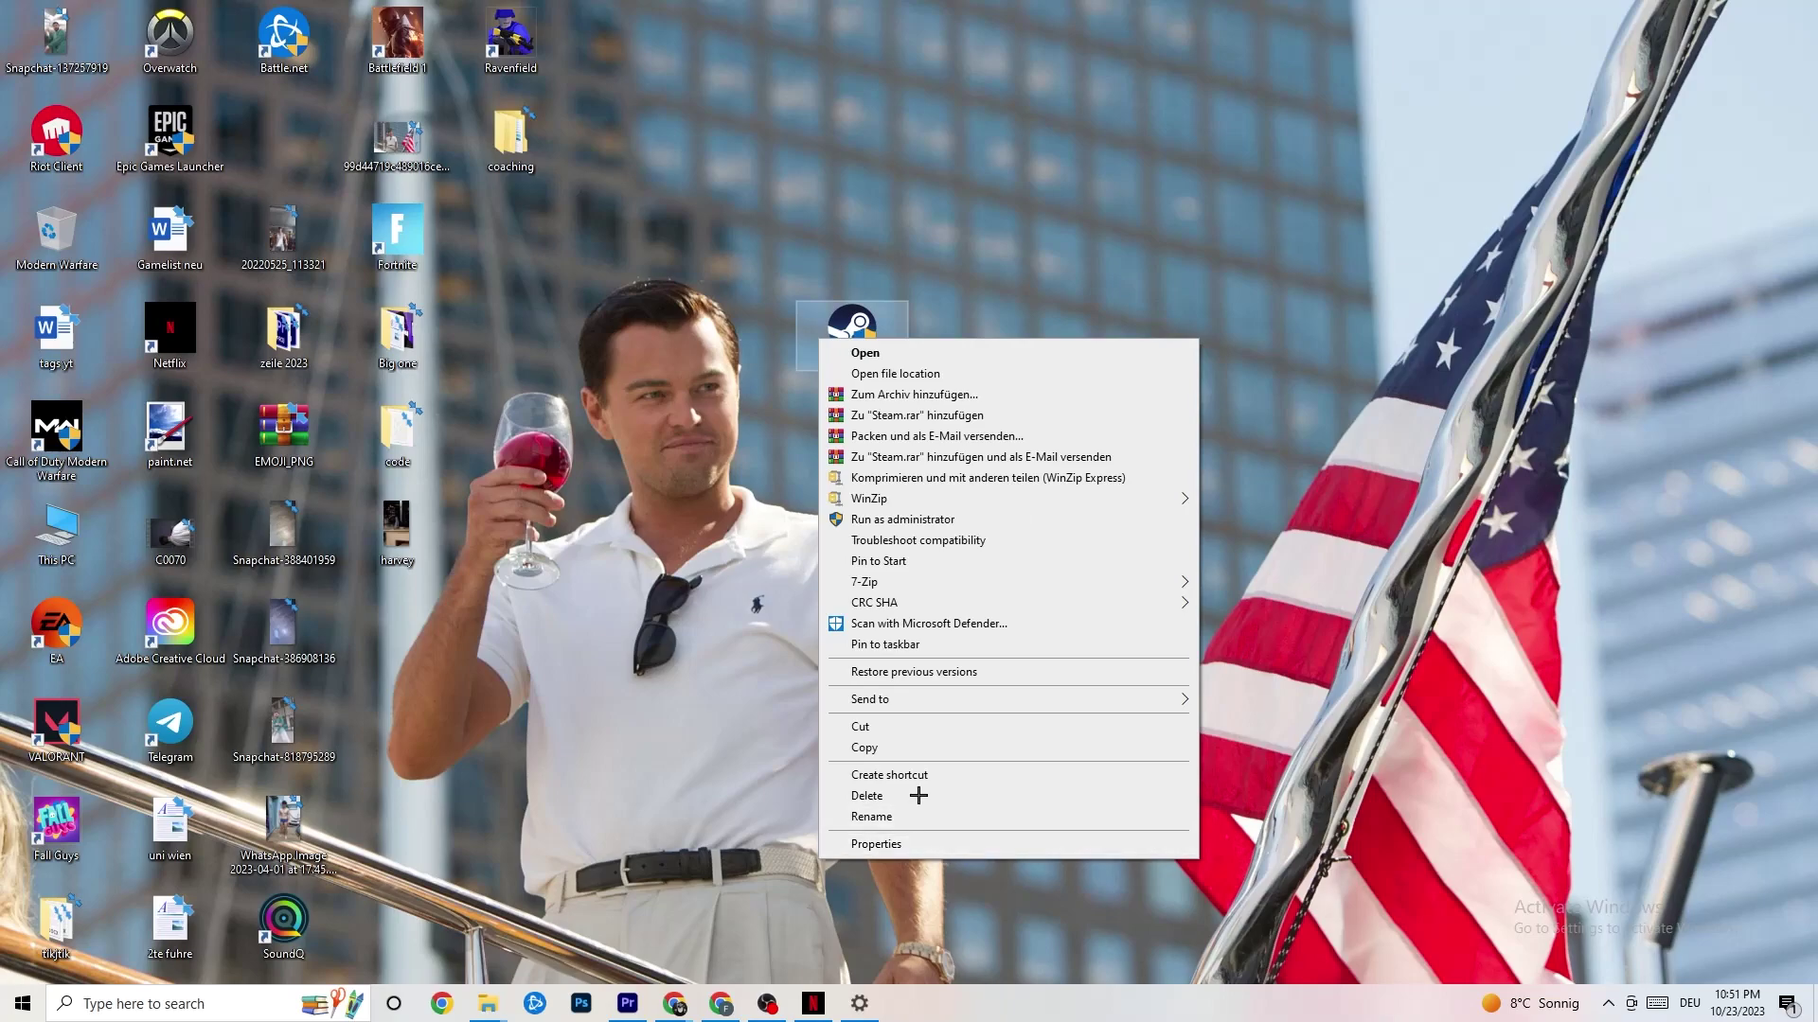
left_click(661, 512)
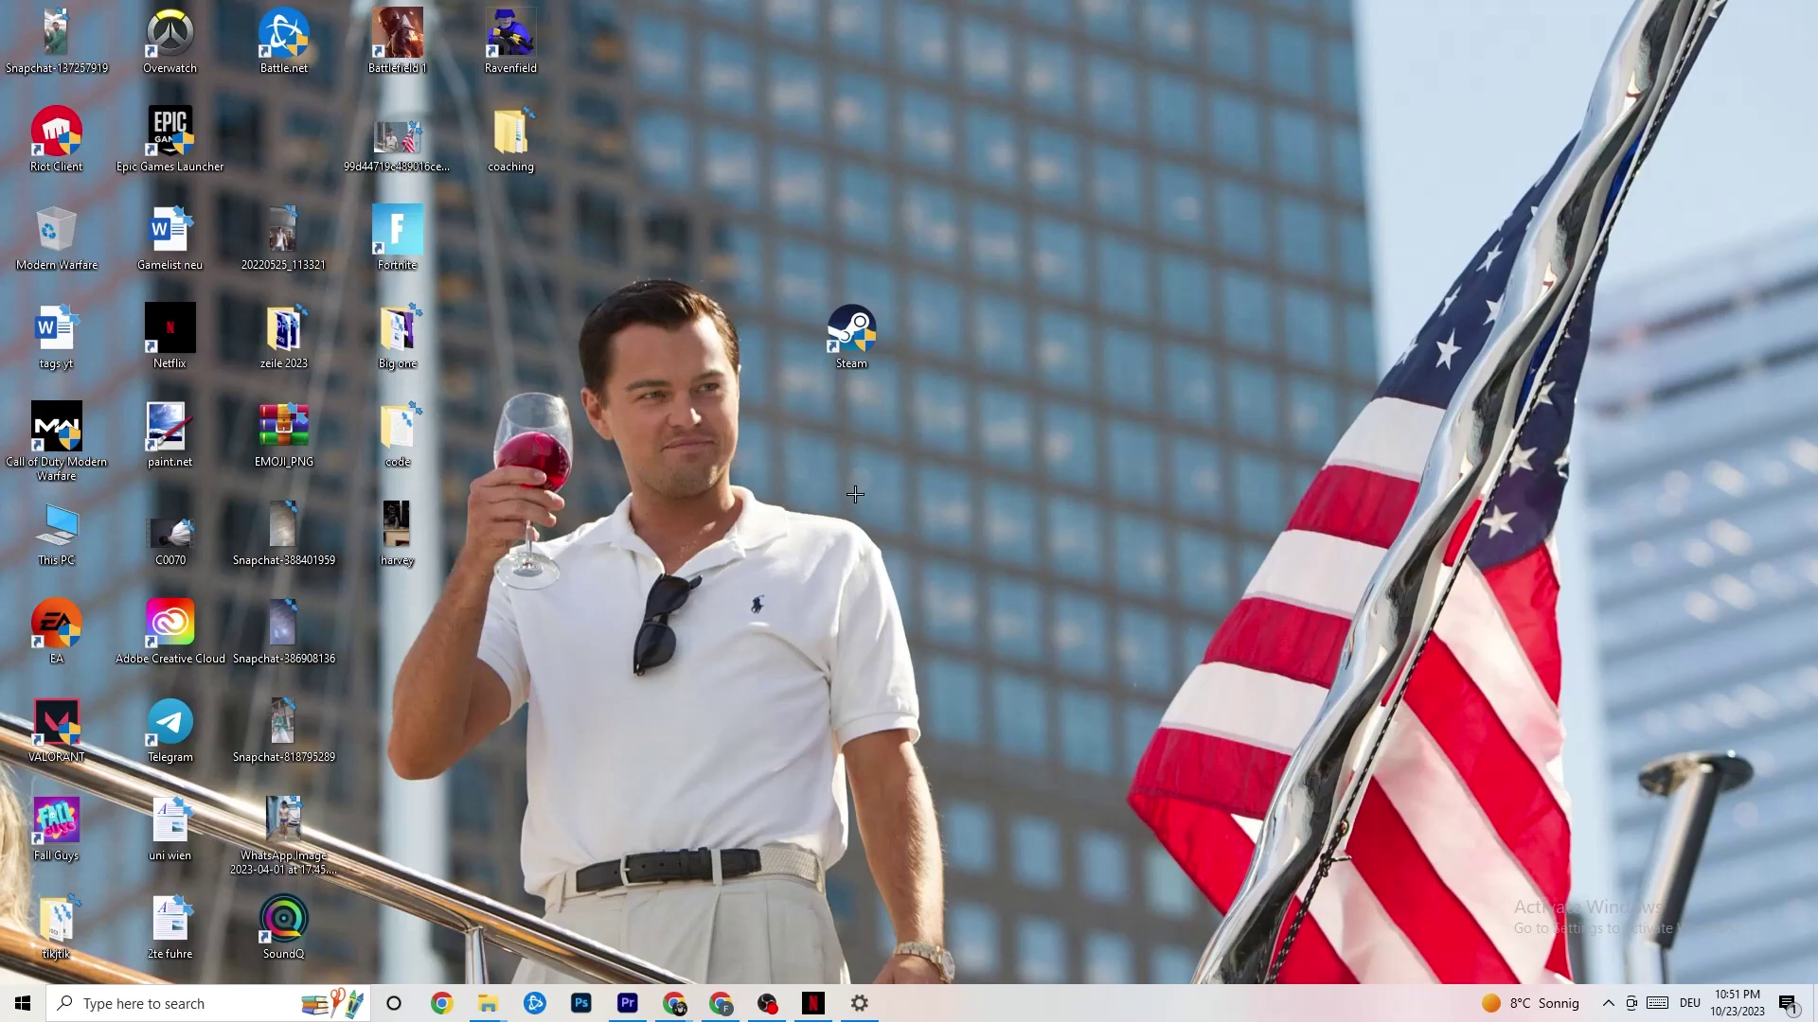
left_click(21, 1004)
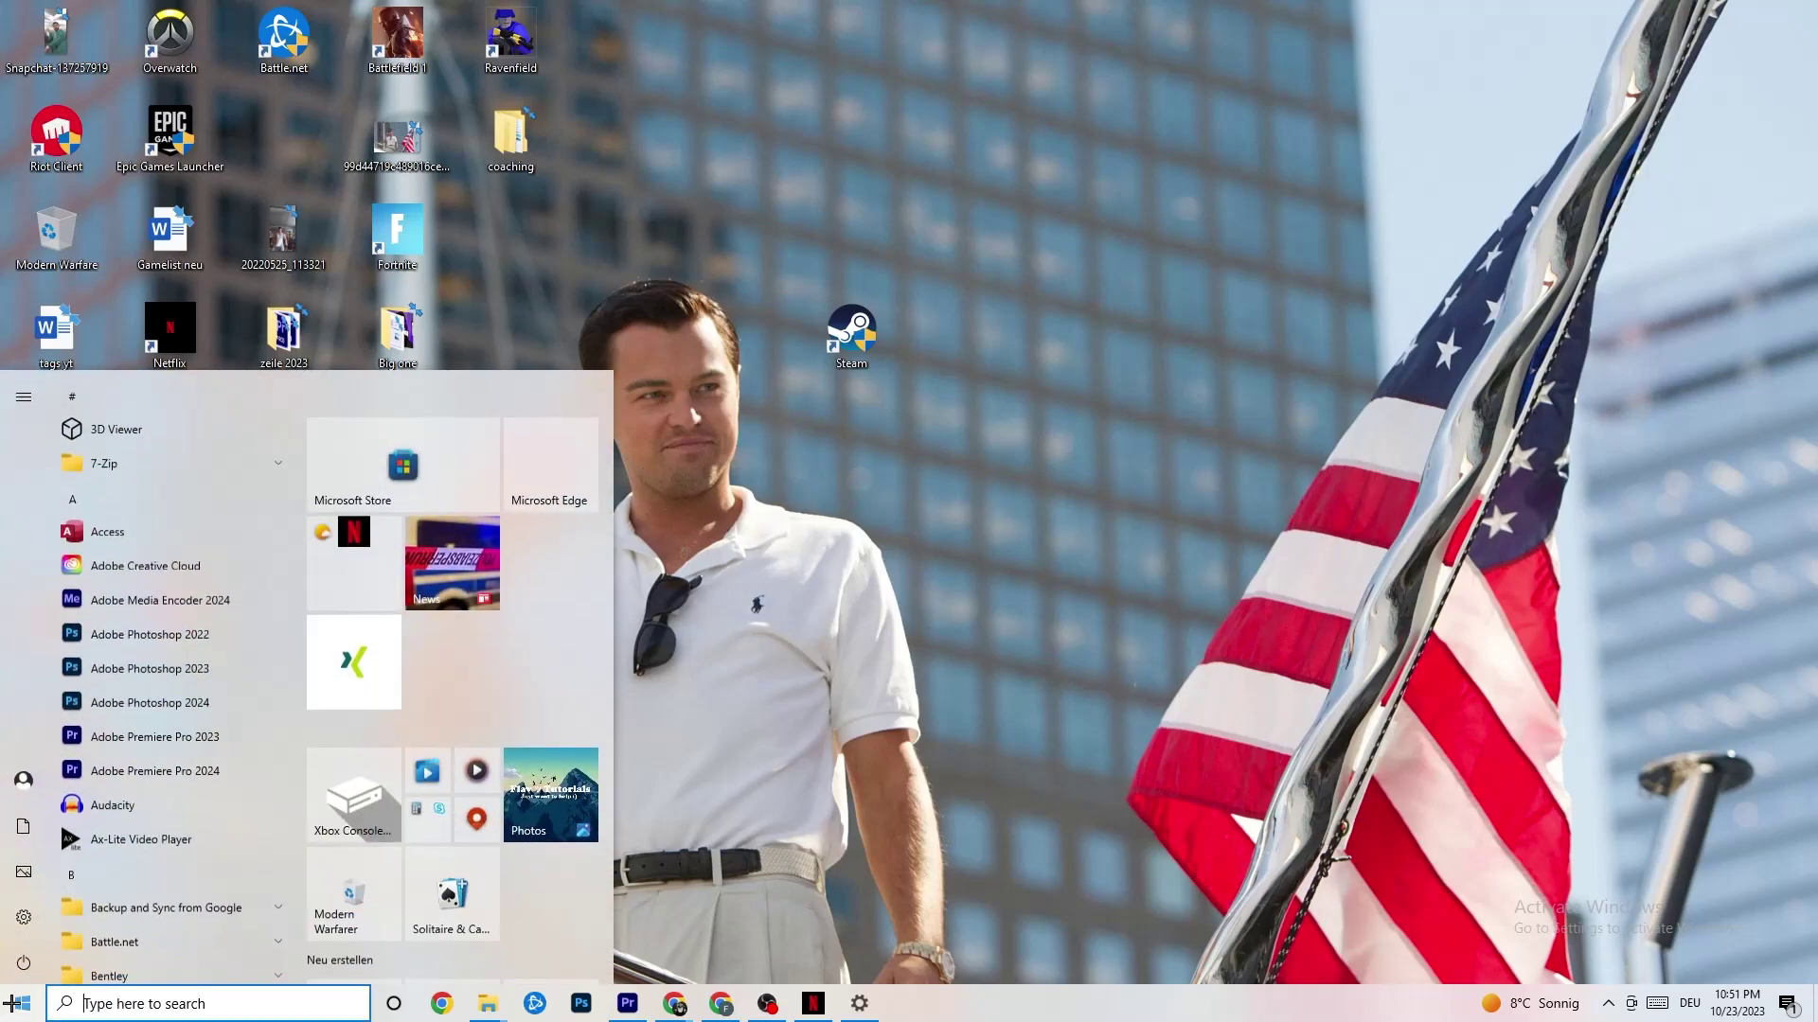
left_click(860, 1004)
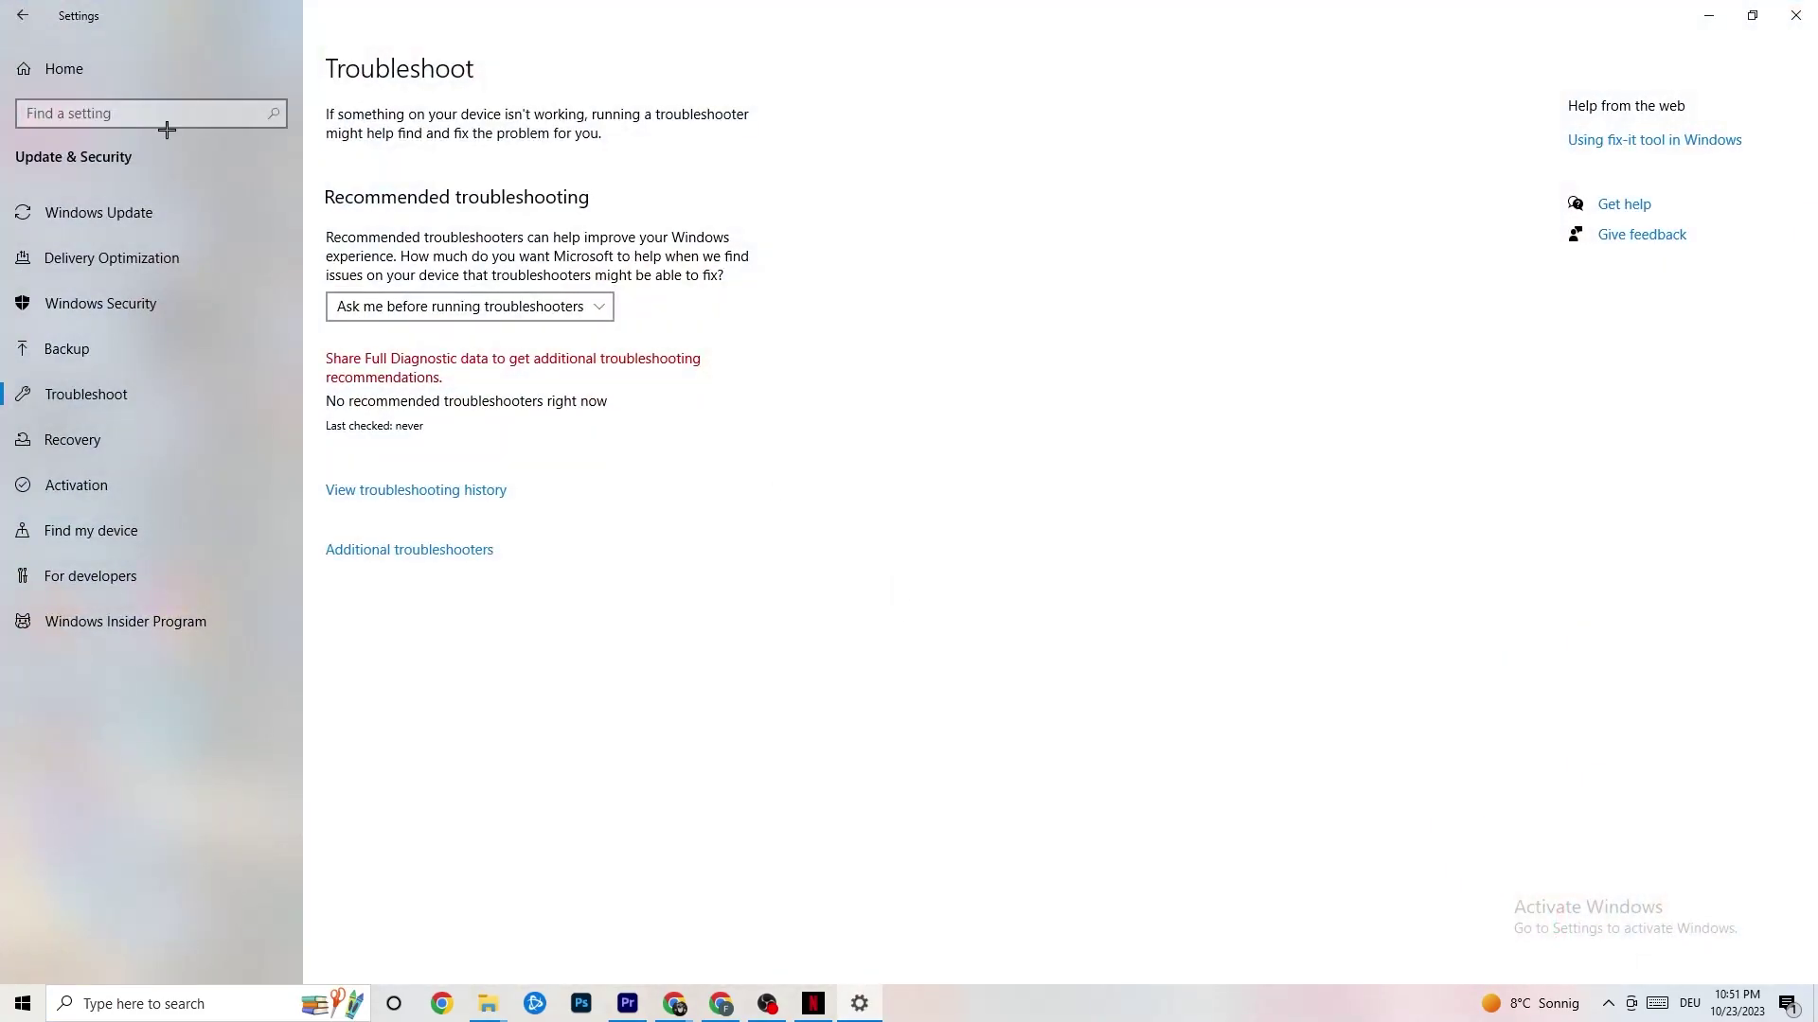
left_click(5, 19)
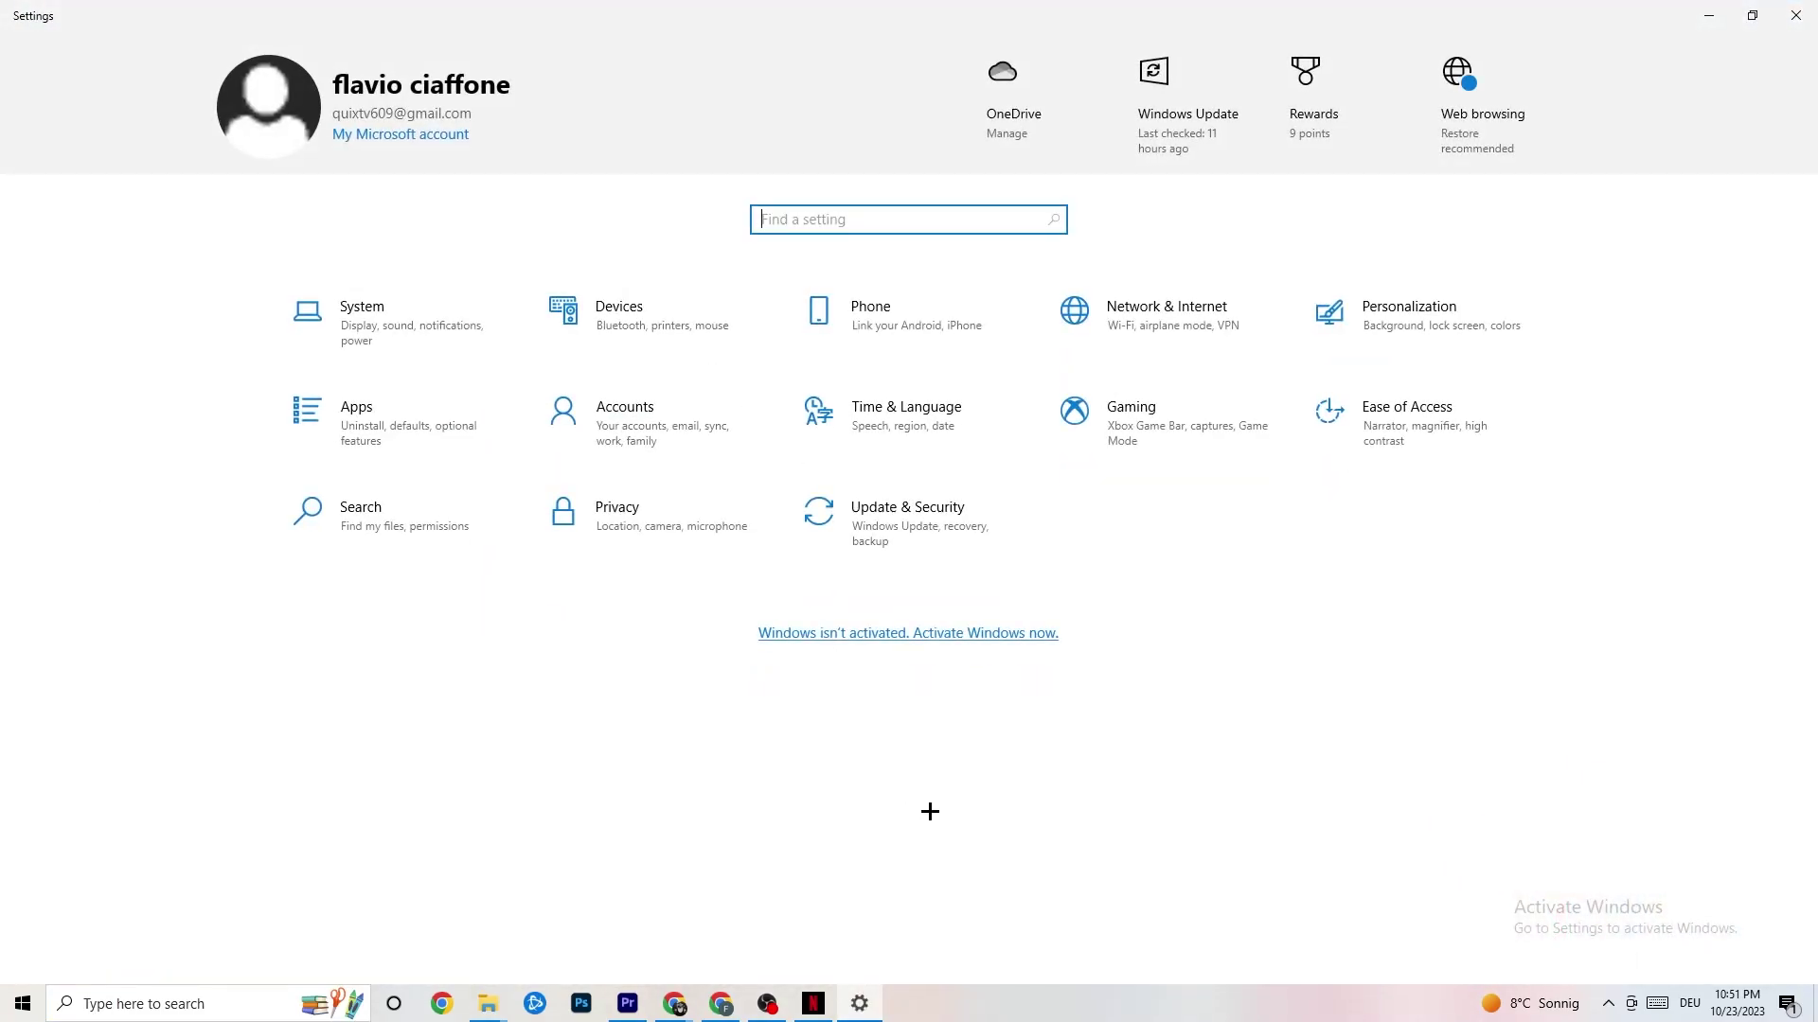
Step: Check System display settings, keeping scaling at 100%, then go to Power & sleep
left_click(398, 341)
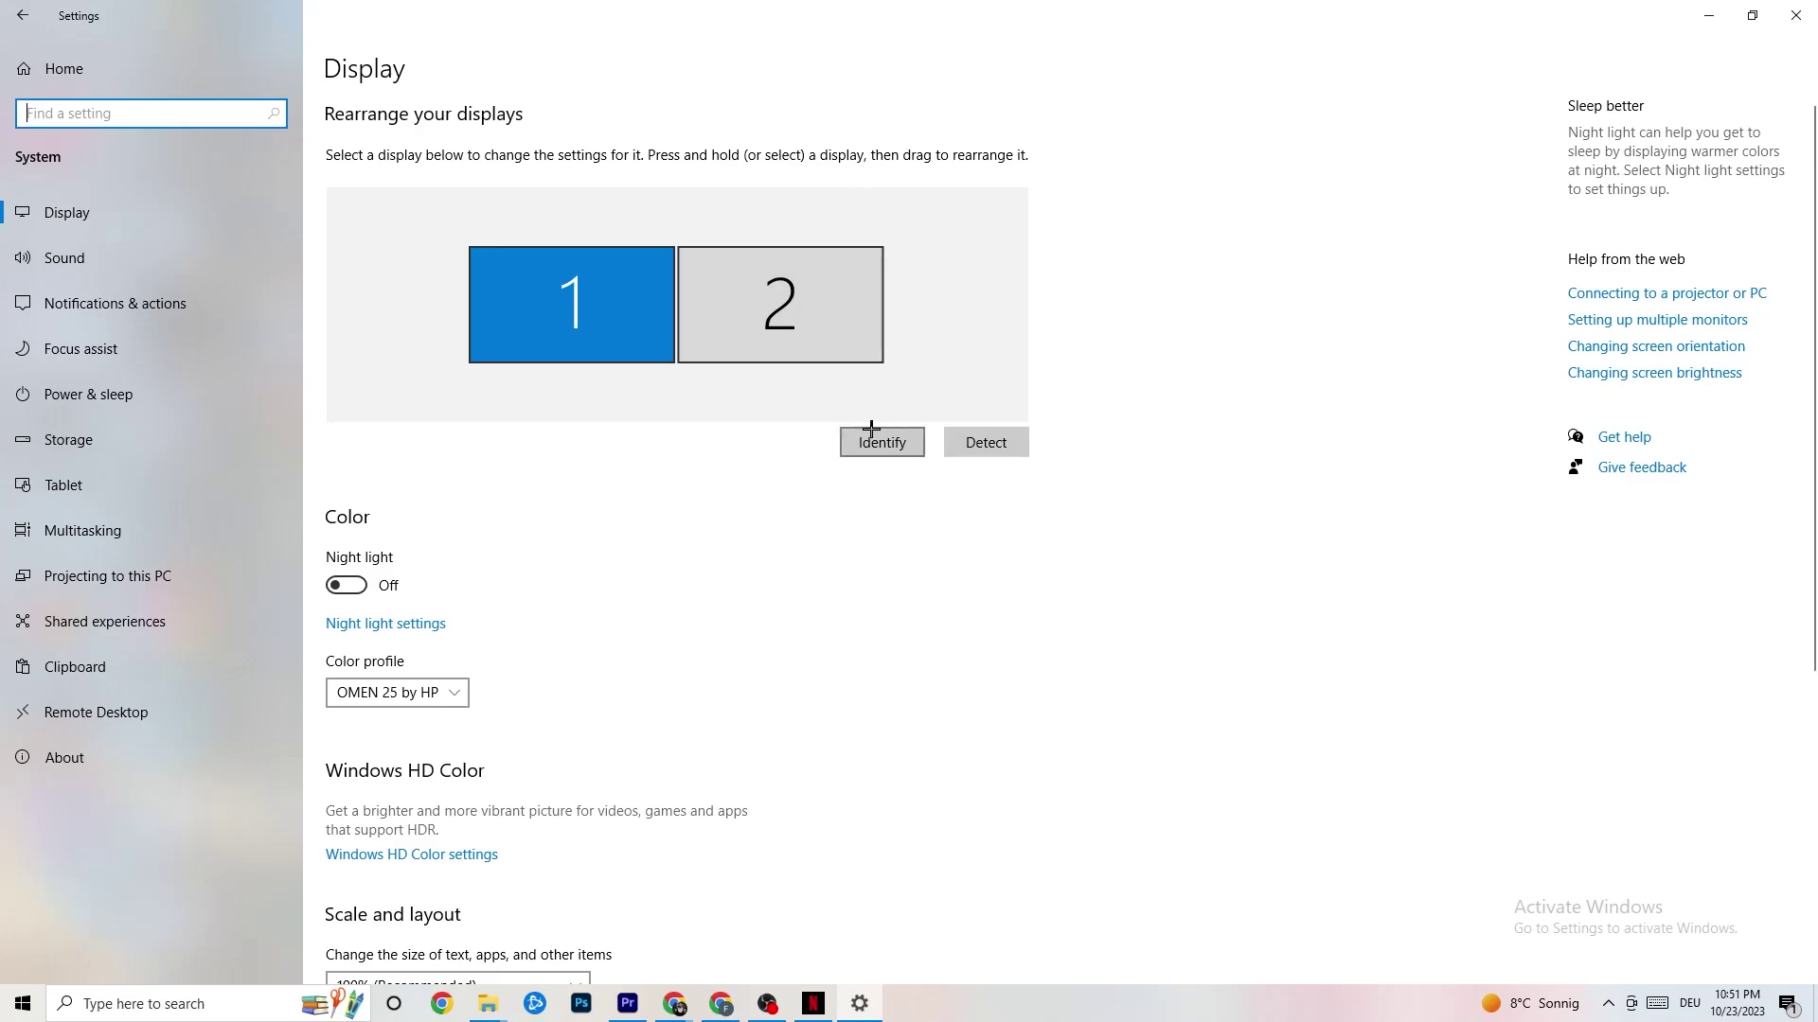
scroll(526, 307, "down", 5)
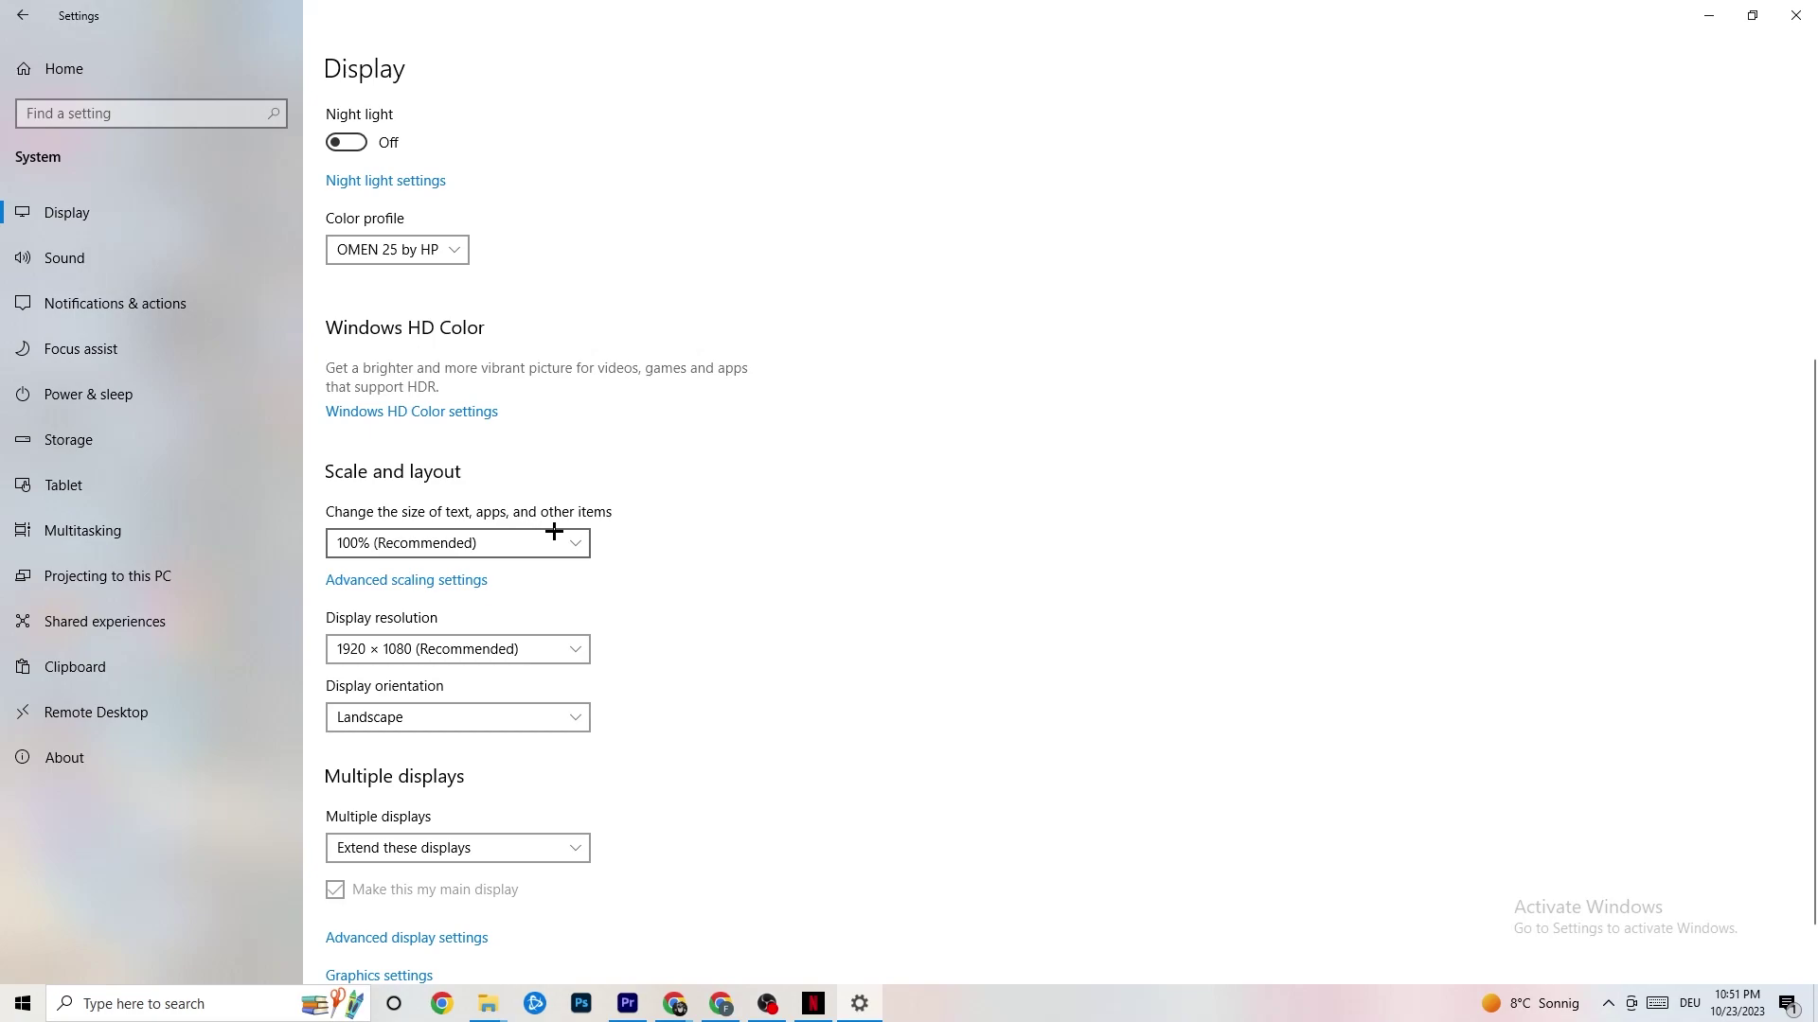
left_click(556, 532)
left_click(825, 464)
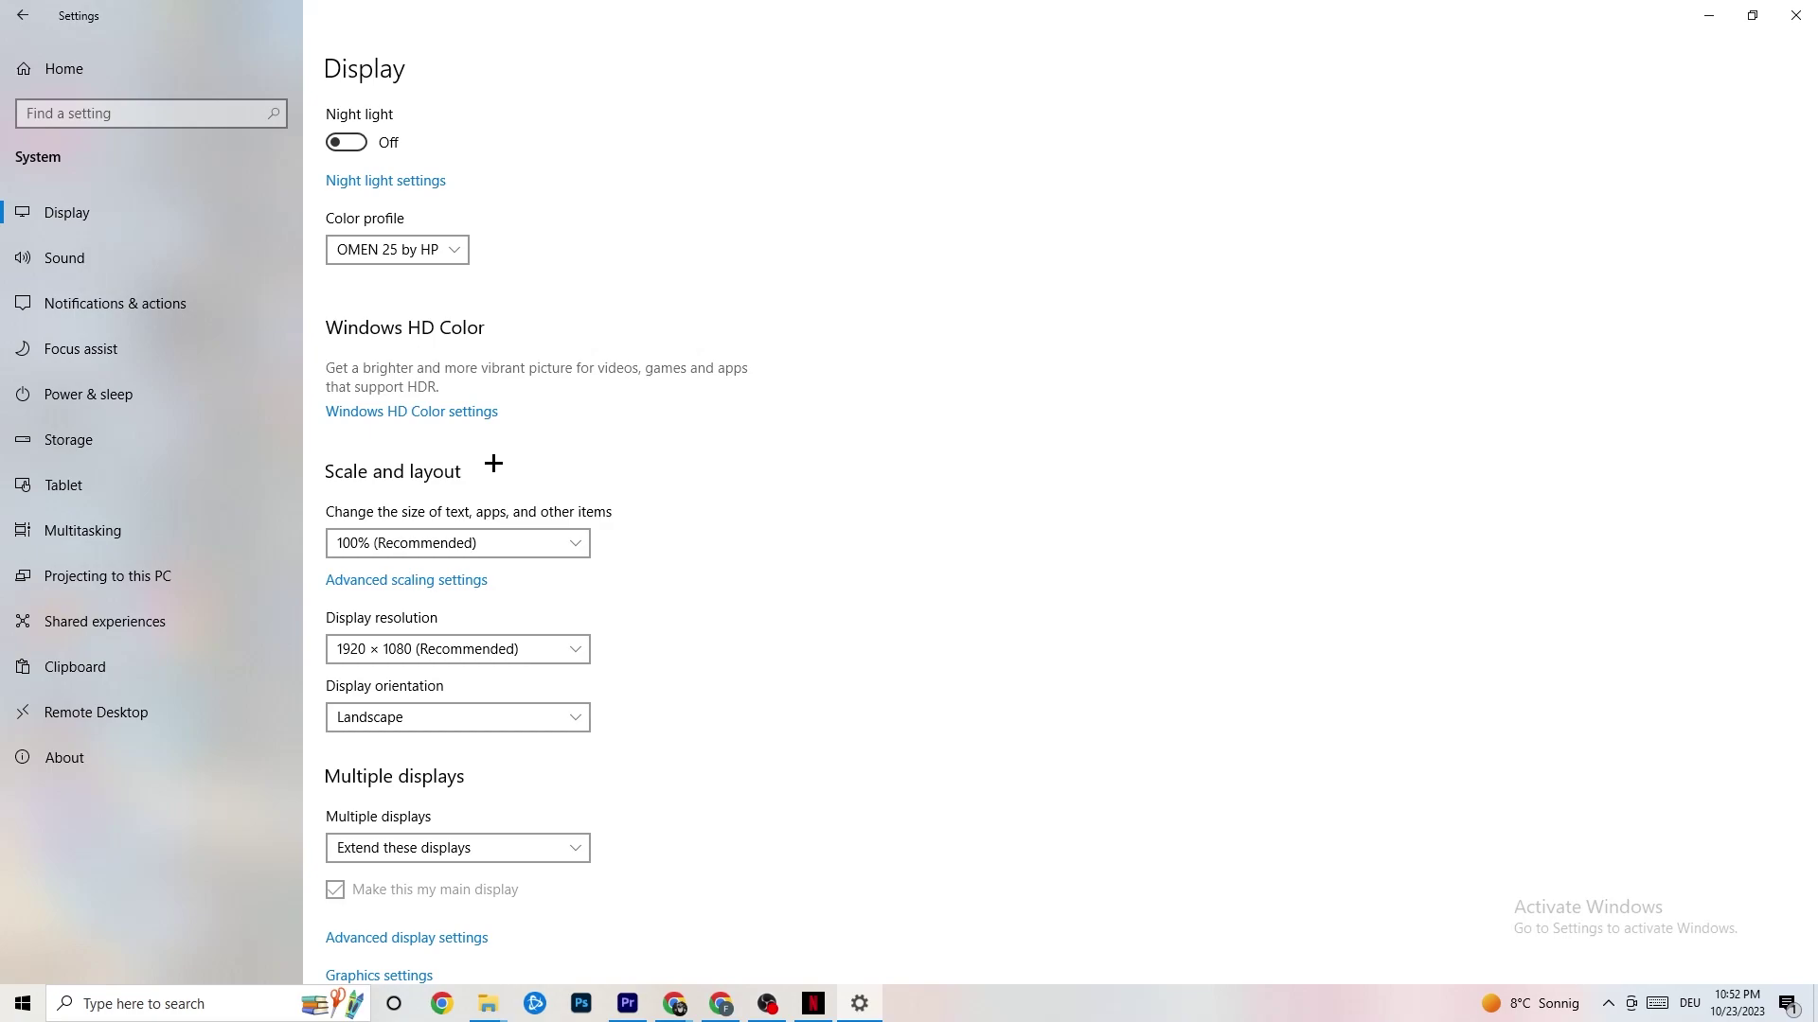
left_click(120, 392)
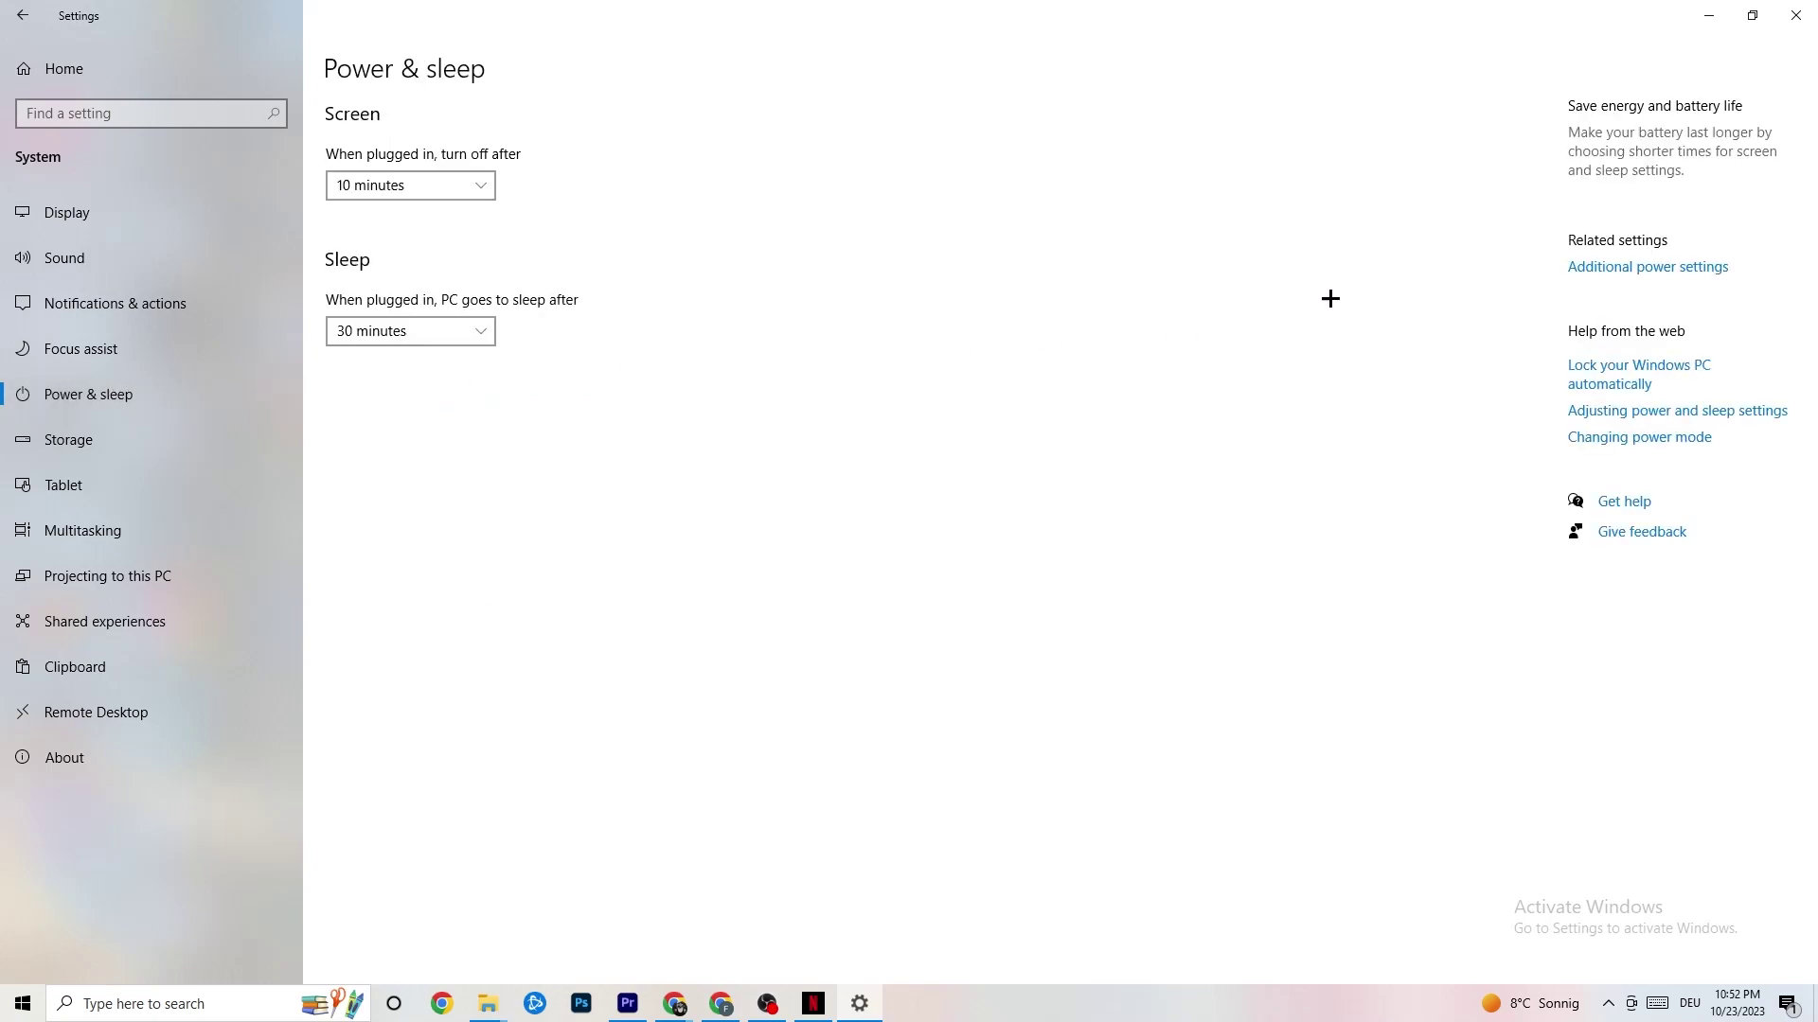
Step: Review the Power Options plans, leaving Balanced active, and close the window
left_click(1664, 268)
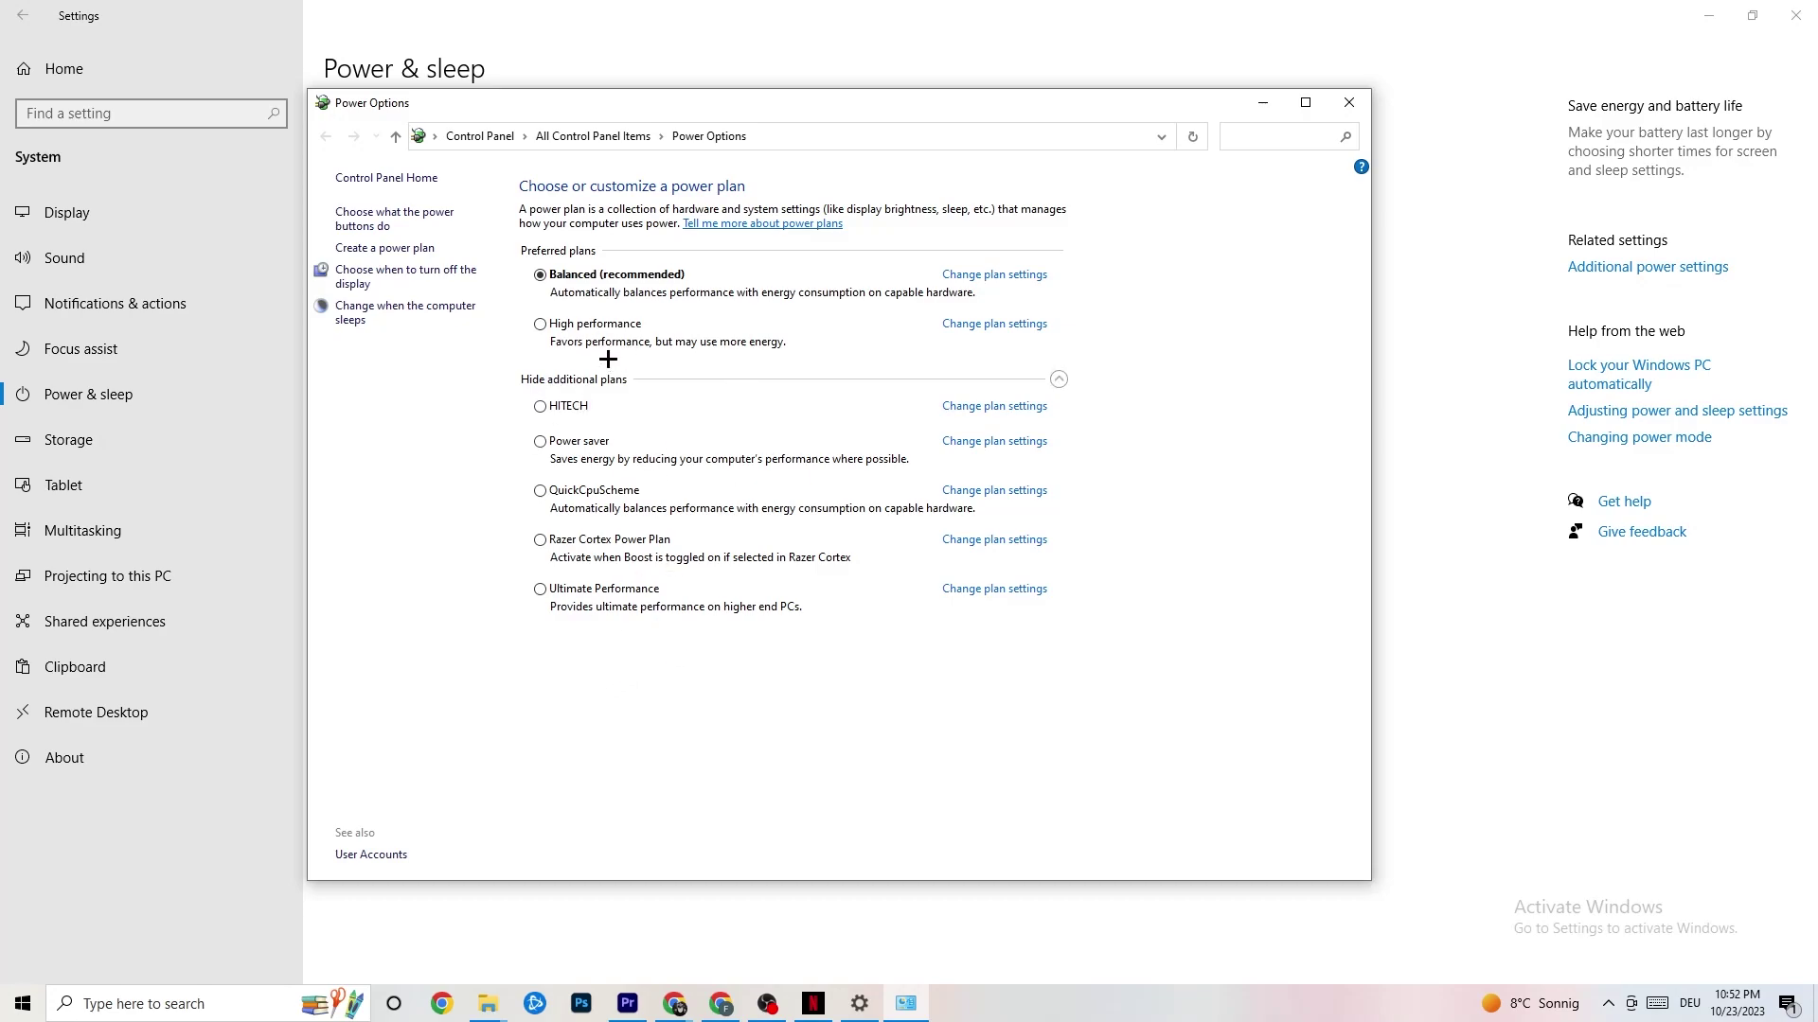
left_click(1346, 107)
Step: Confirm Storage Sense runs every week with 14-day recycle bin cleanup, then return to Storage
left_click(123, 441)
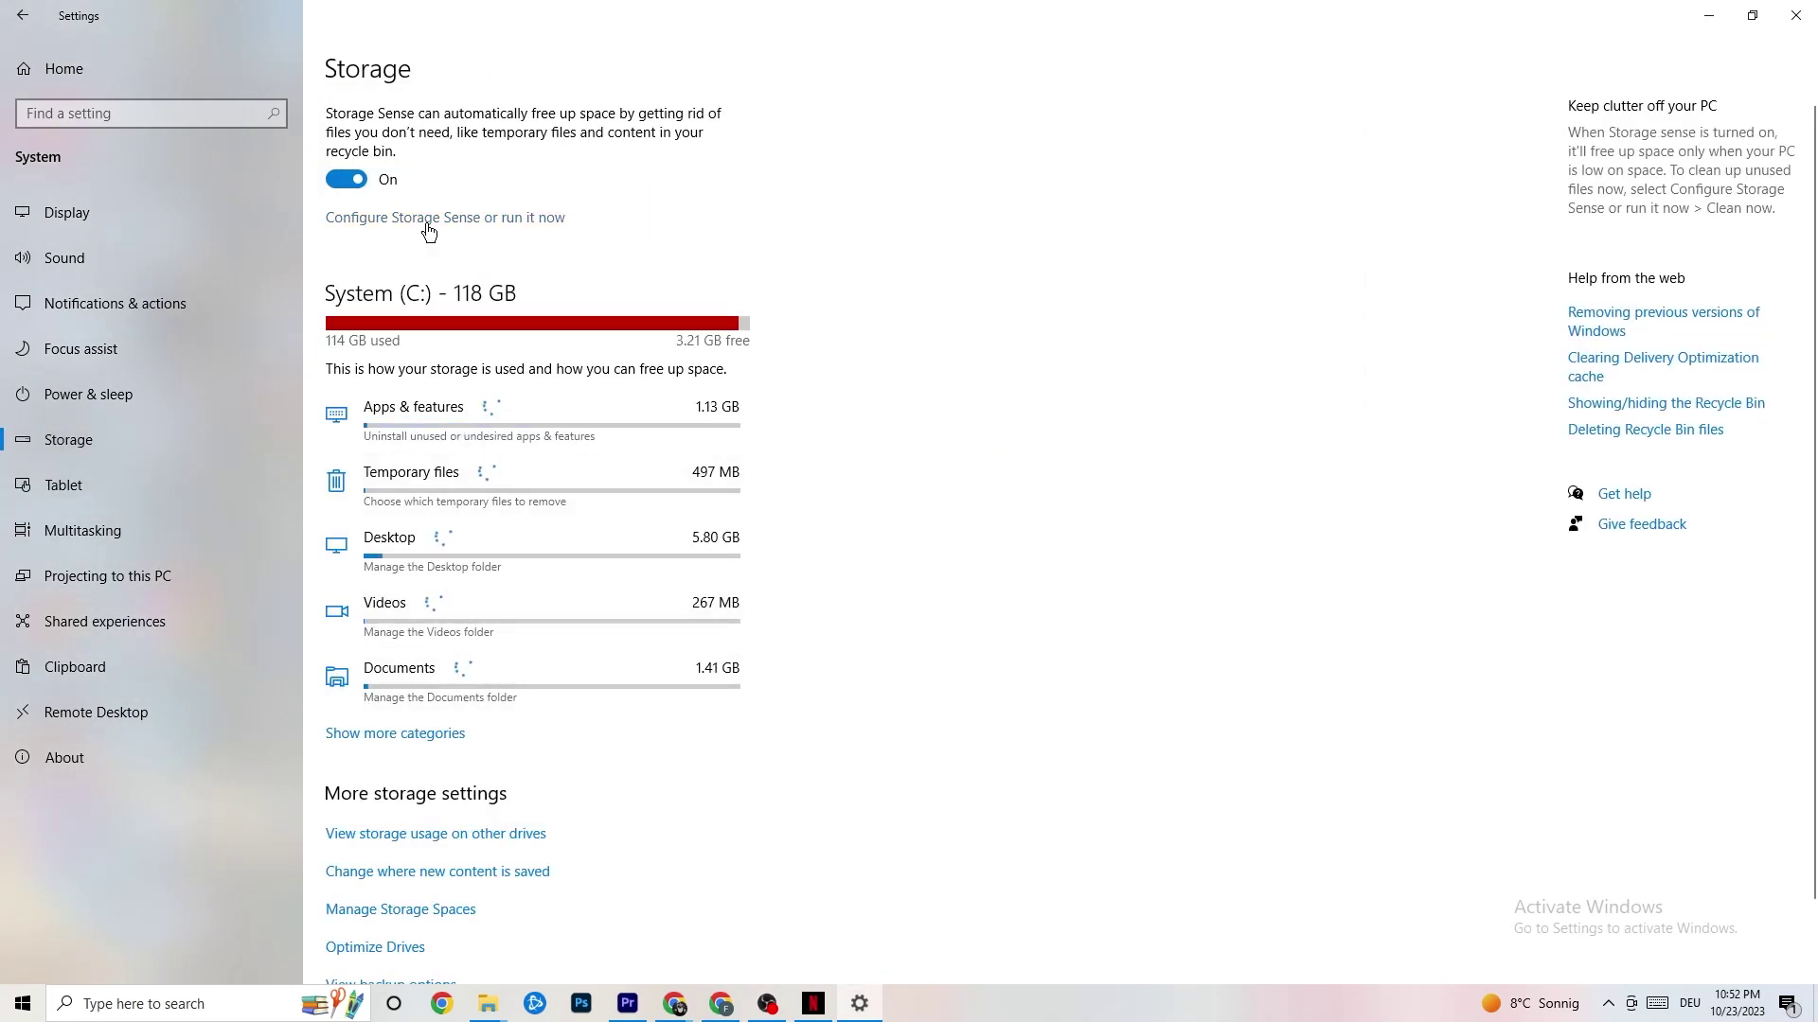
left_click(511, 219)
left_click(228, 276)
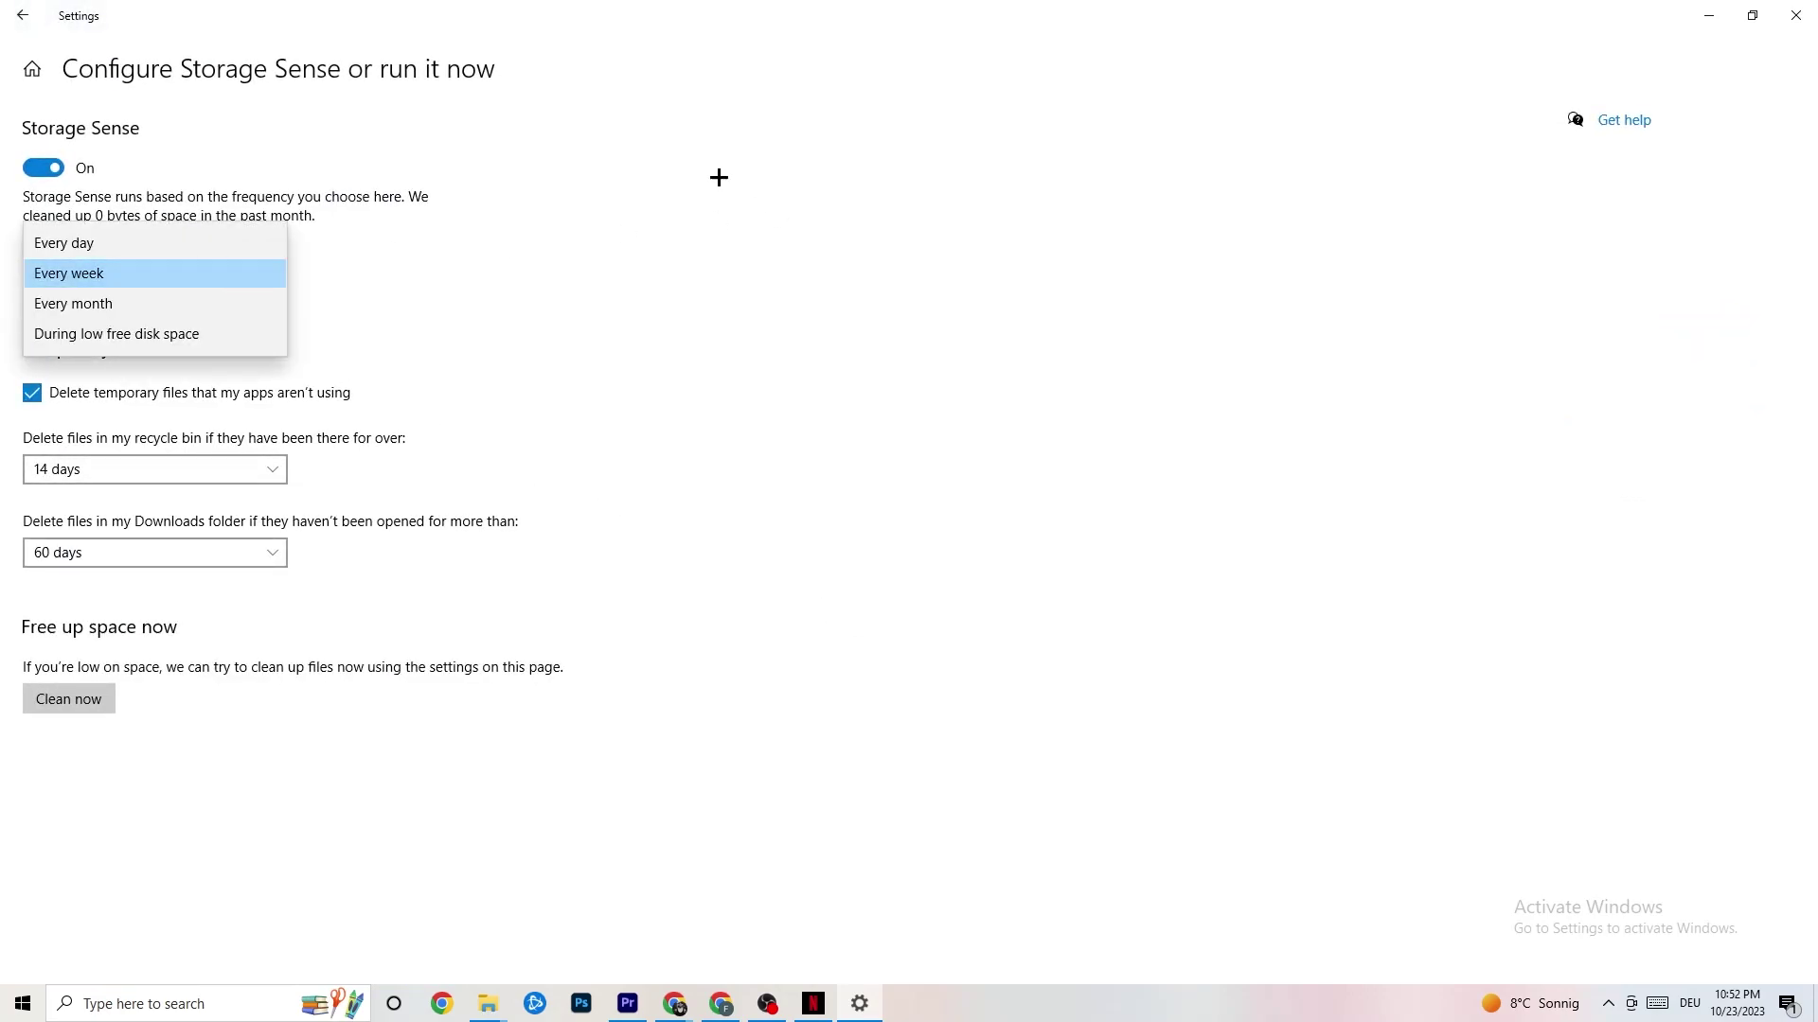
left_click(747, 356)
left_click(130, 273)
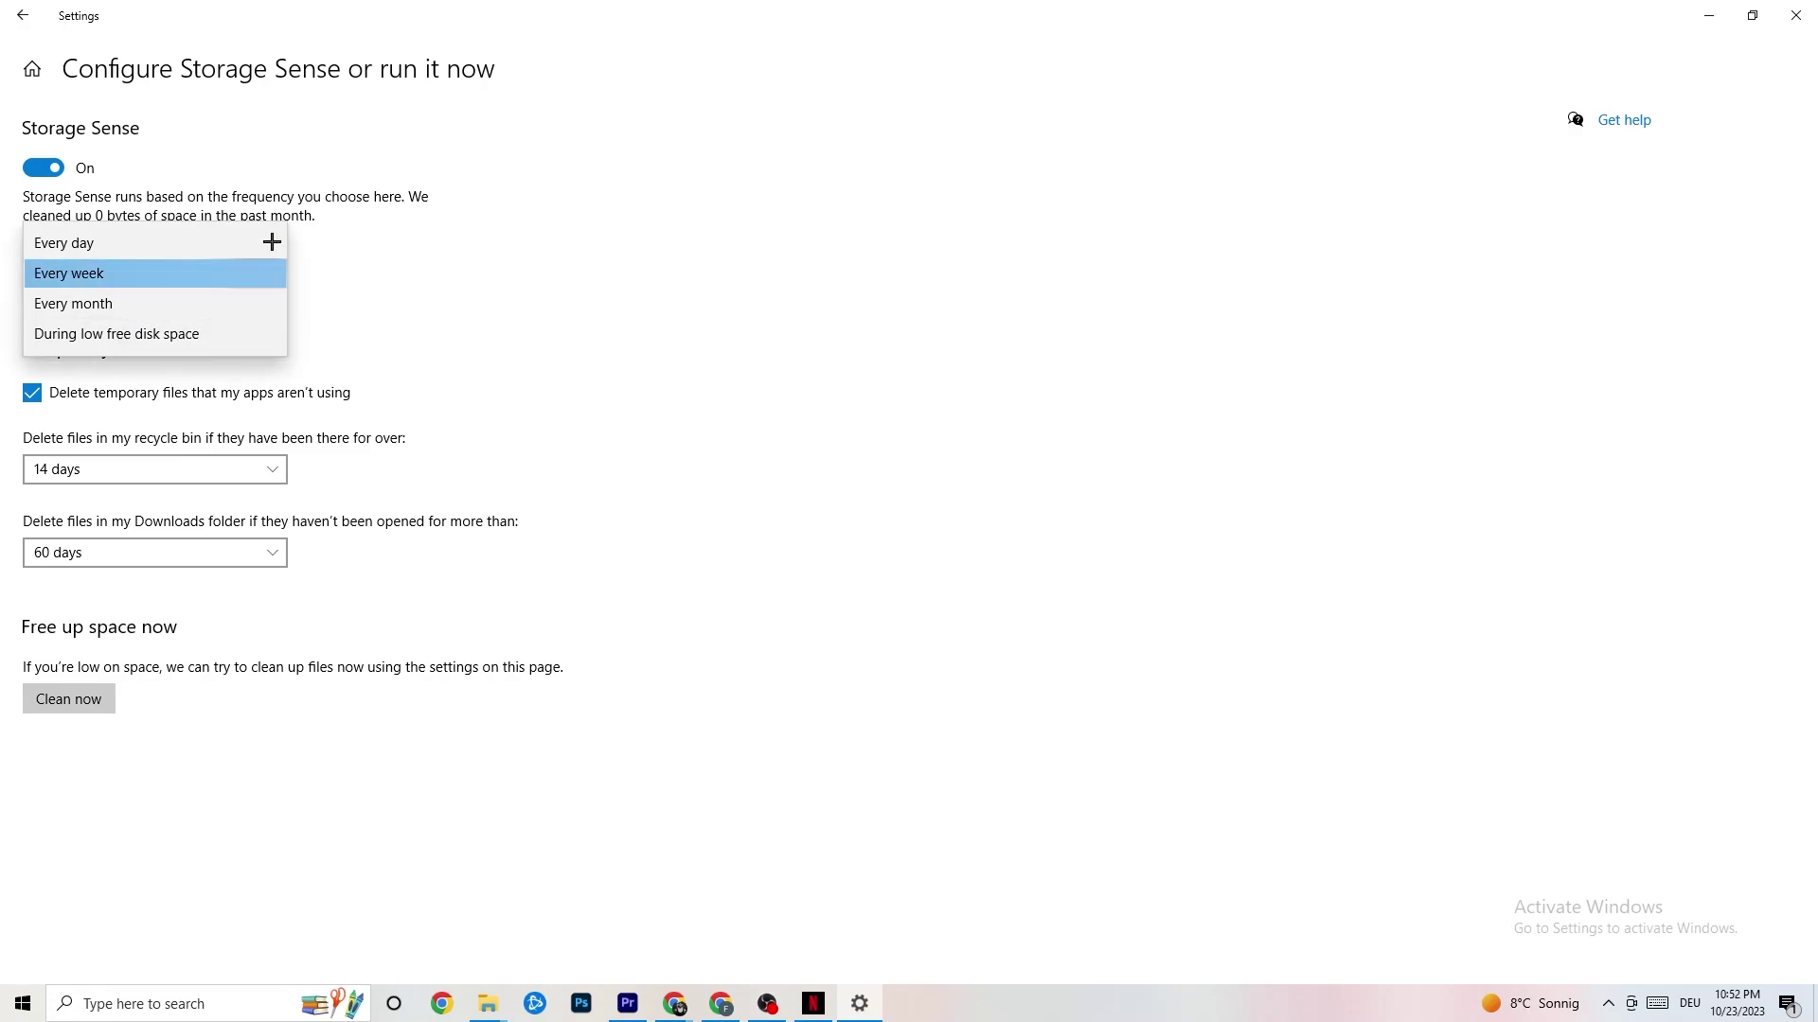
left_click(611, 151)
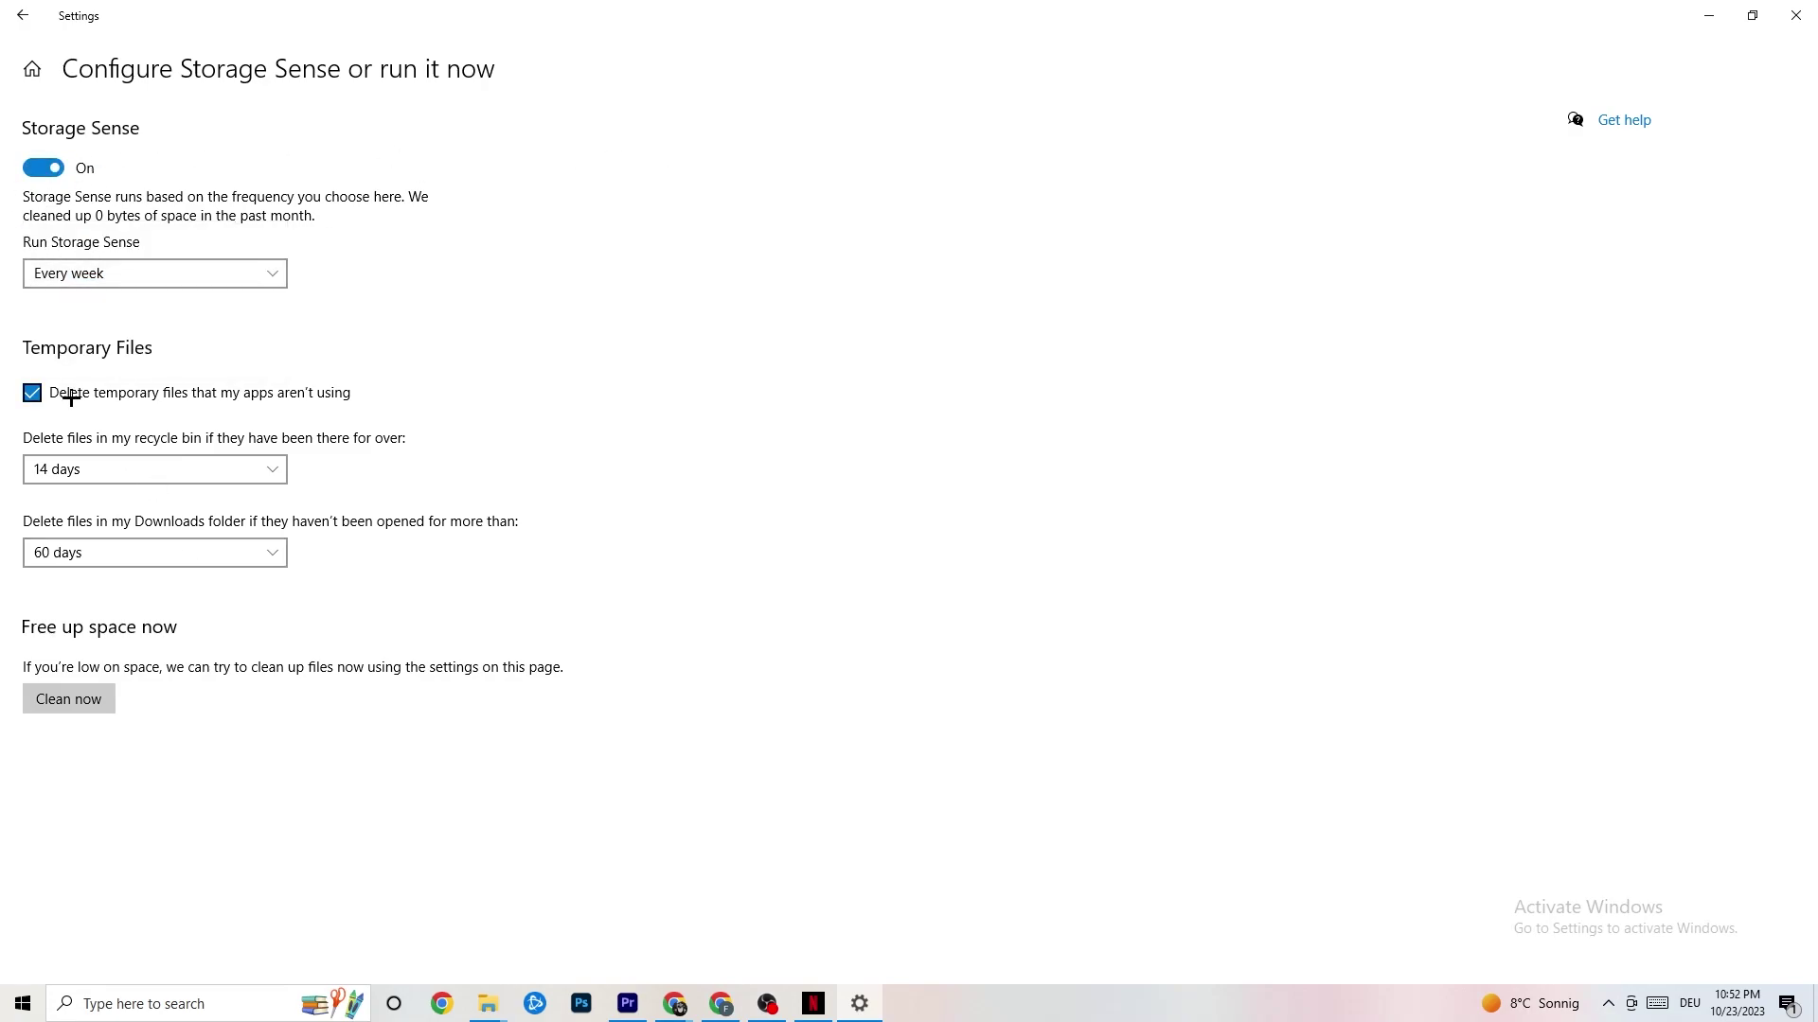
left_click(210, 470)
left_click(754, 401)
left_click(36, 17)
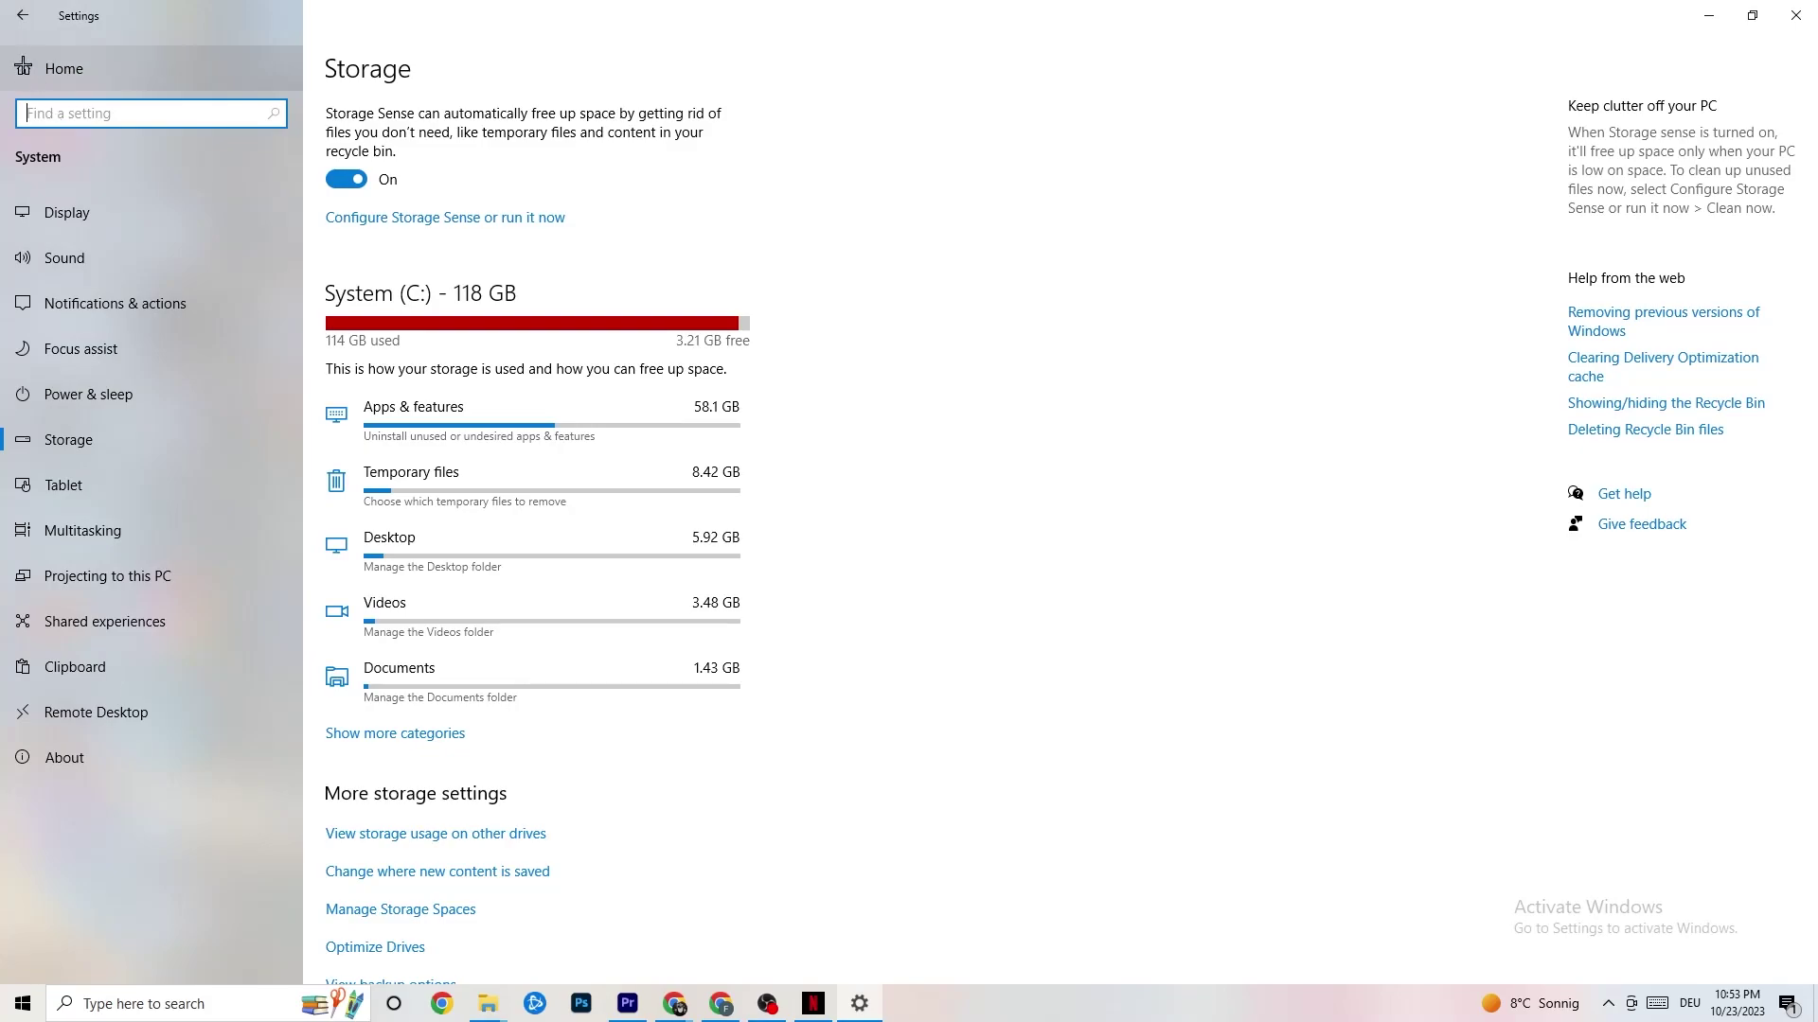
Step: Return to the Settings home page and open the Gaming settings
left_click(14, 28)
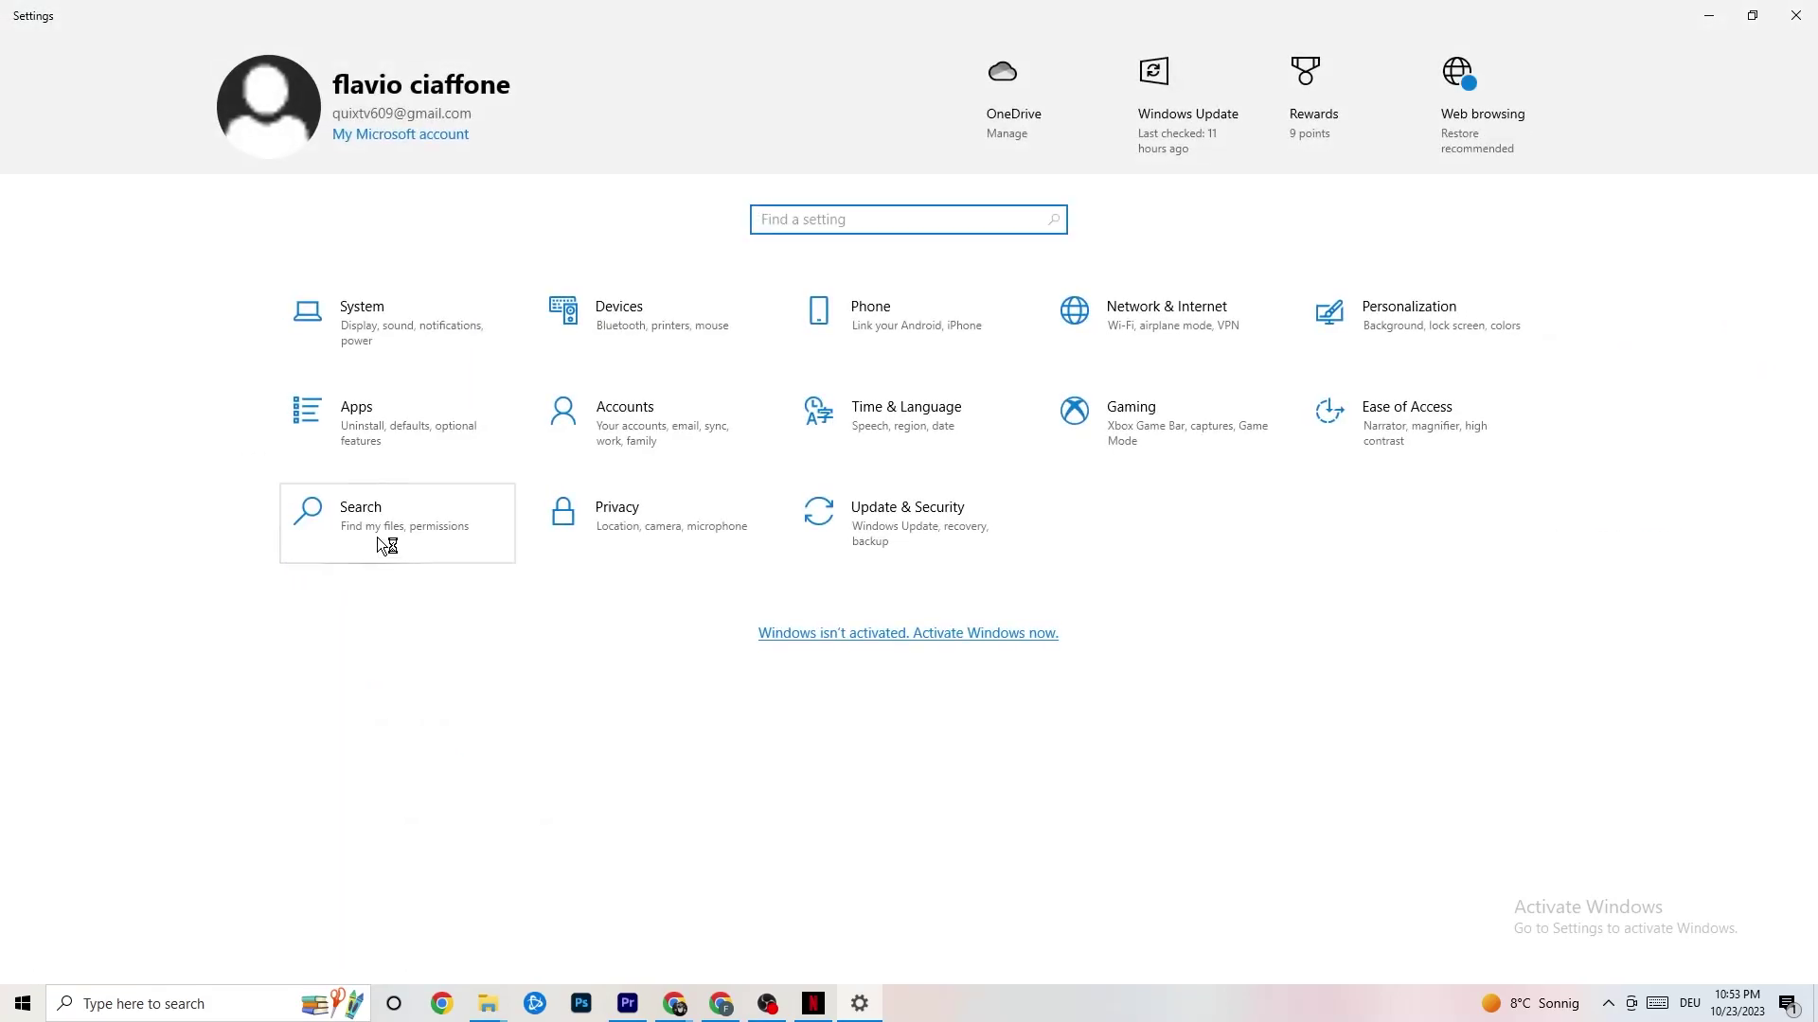
left_click(1167, 435)
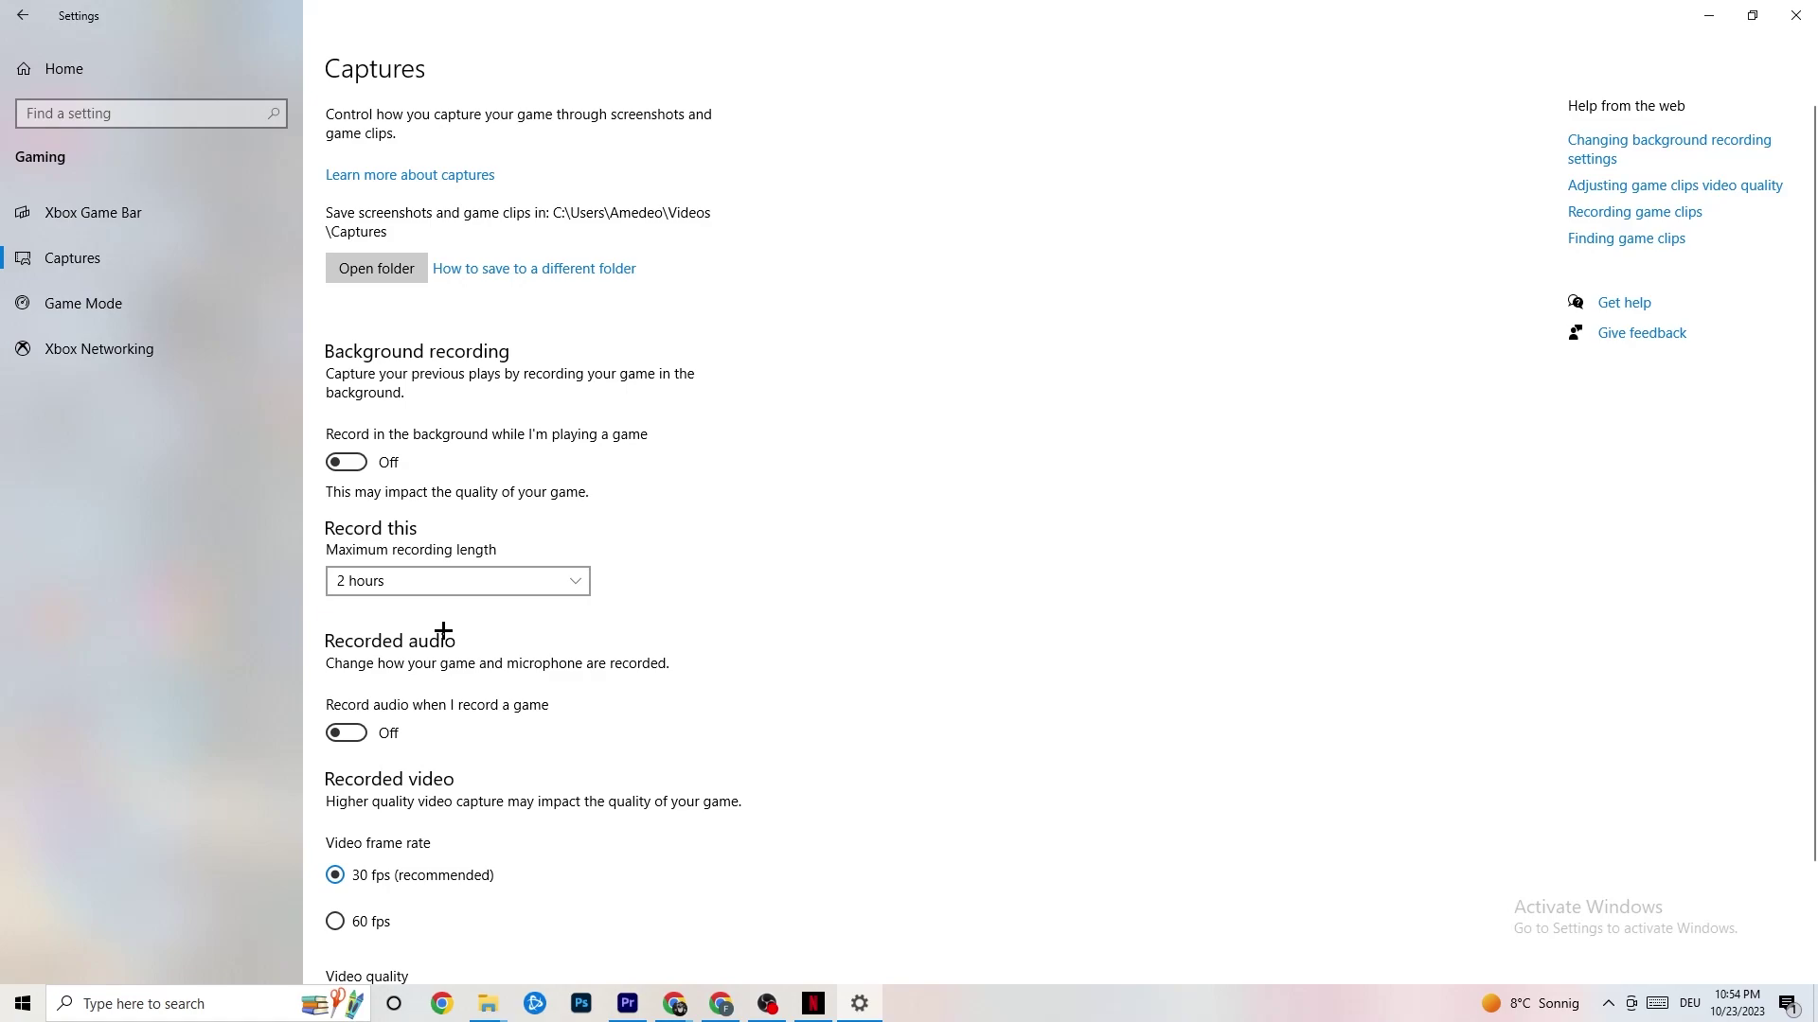
Step: Confirm the Game Mode toggle is On, then close Settings to the desktop
left_click(102, 303)
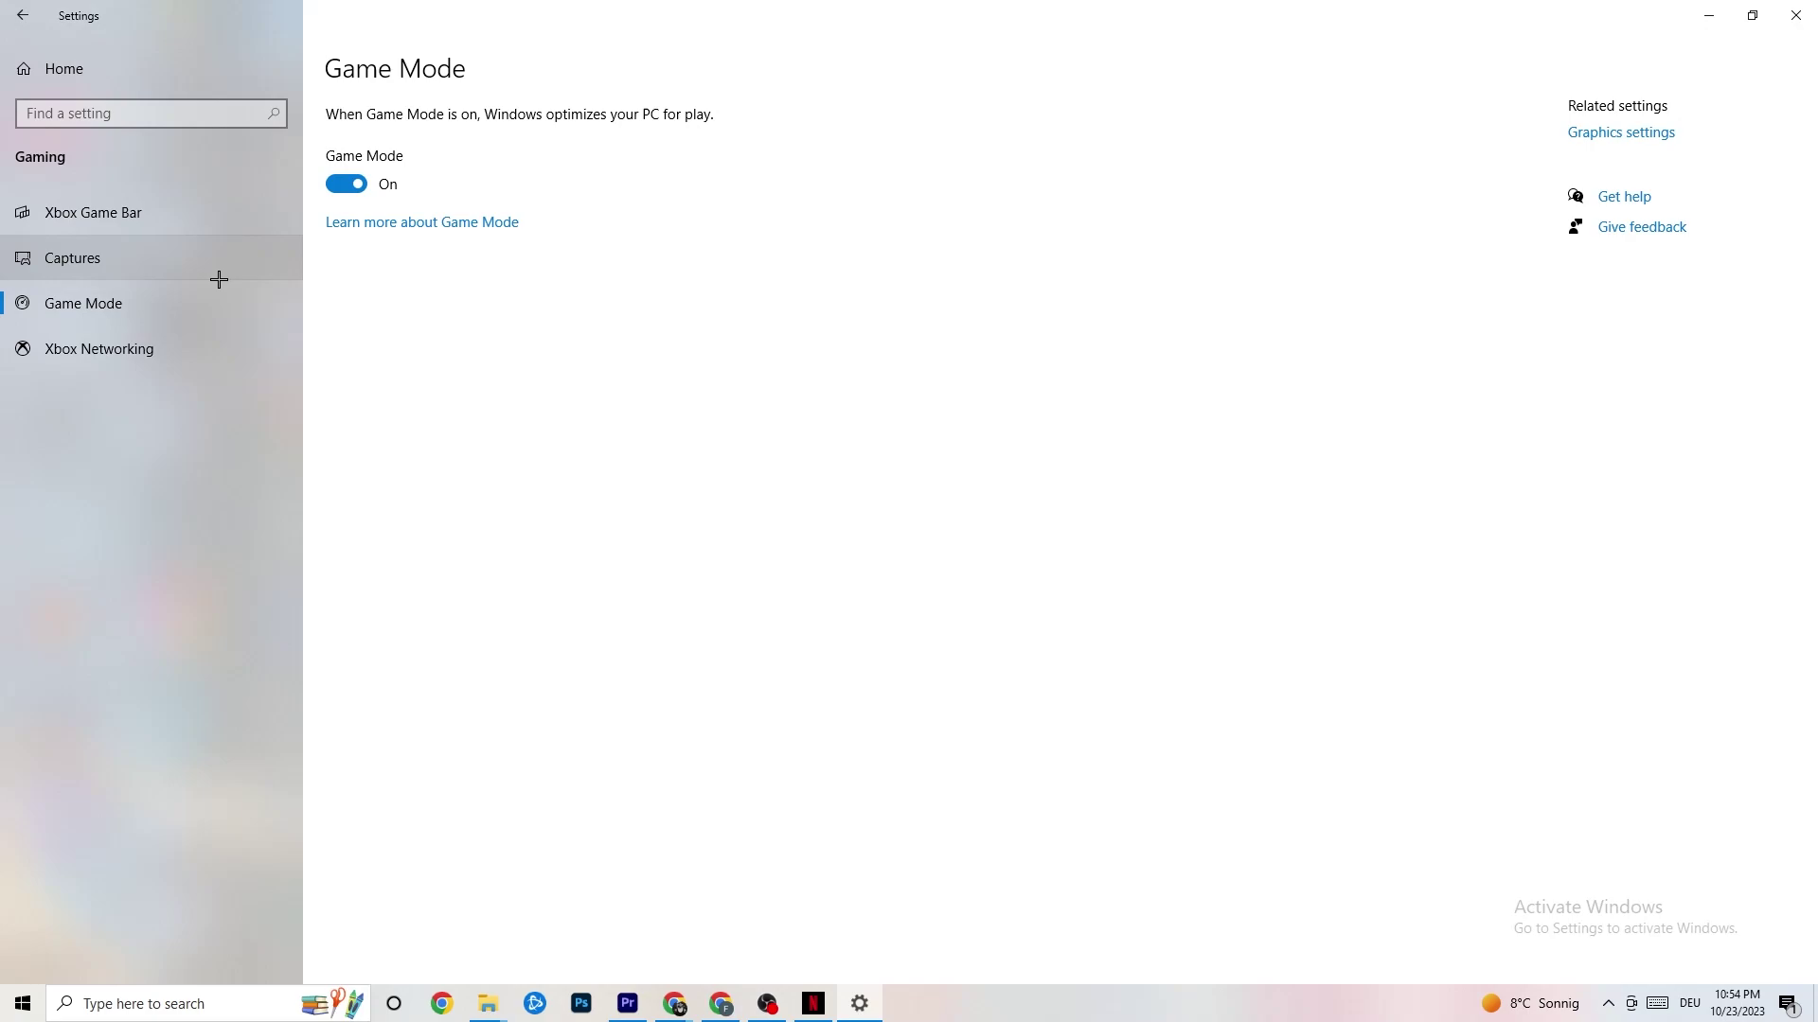
left_click(1796, 15)
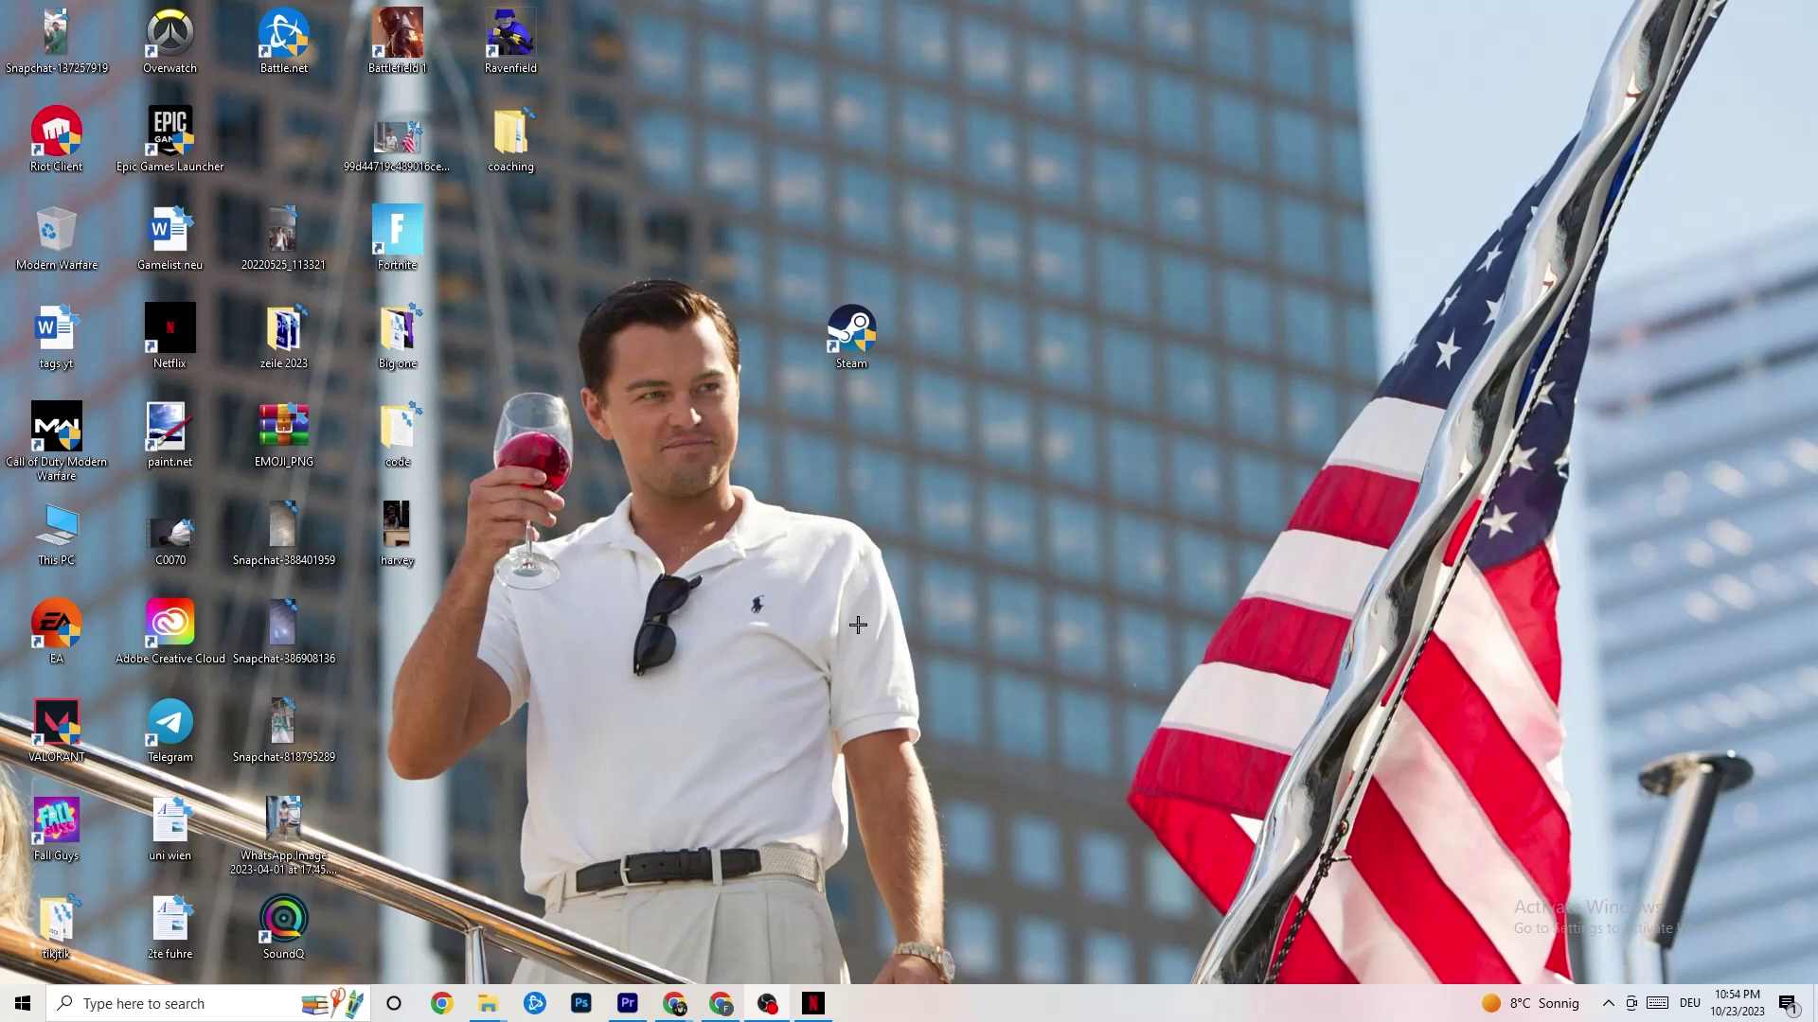
Step: Launch Task Manager from the taskbar and maximize it to full screen
right_click(928, 1017)
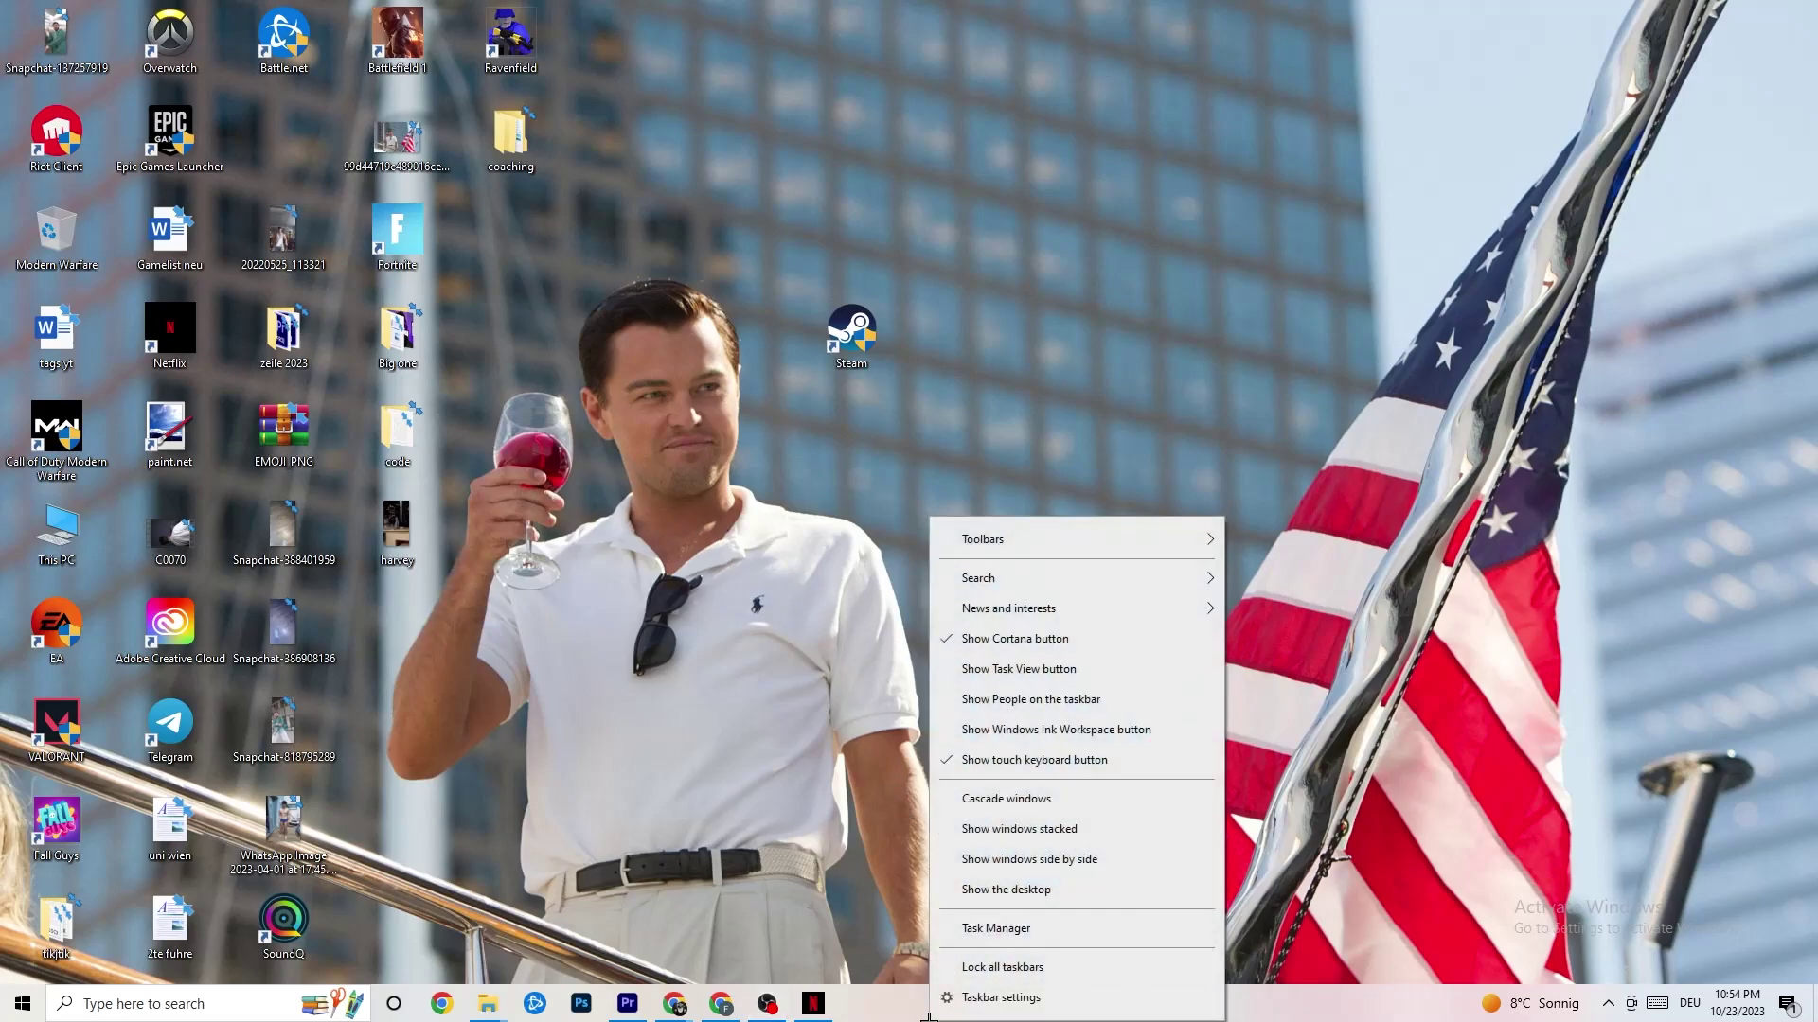
left_click(975, 929)
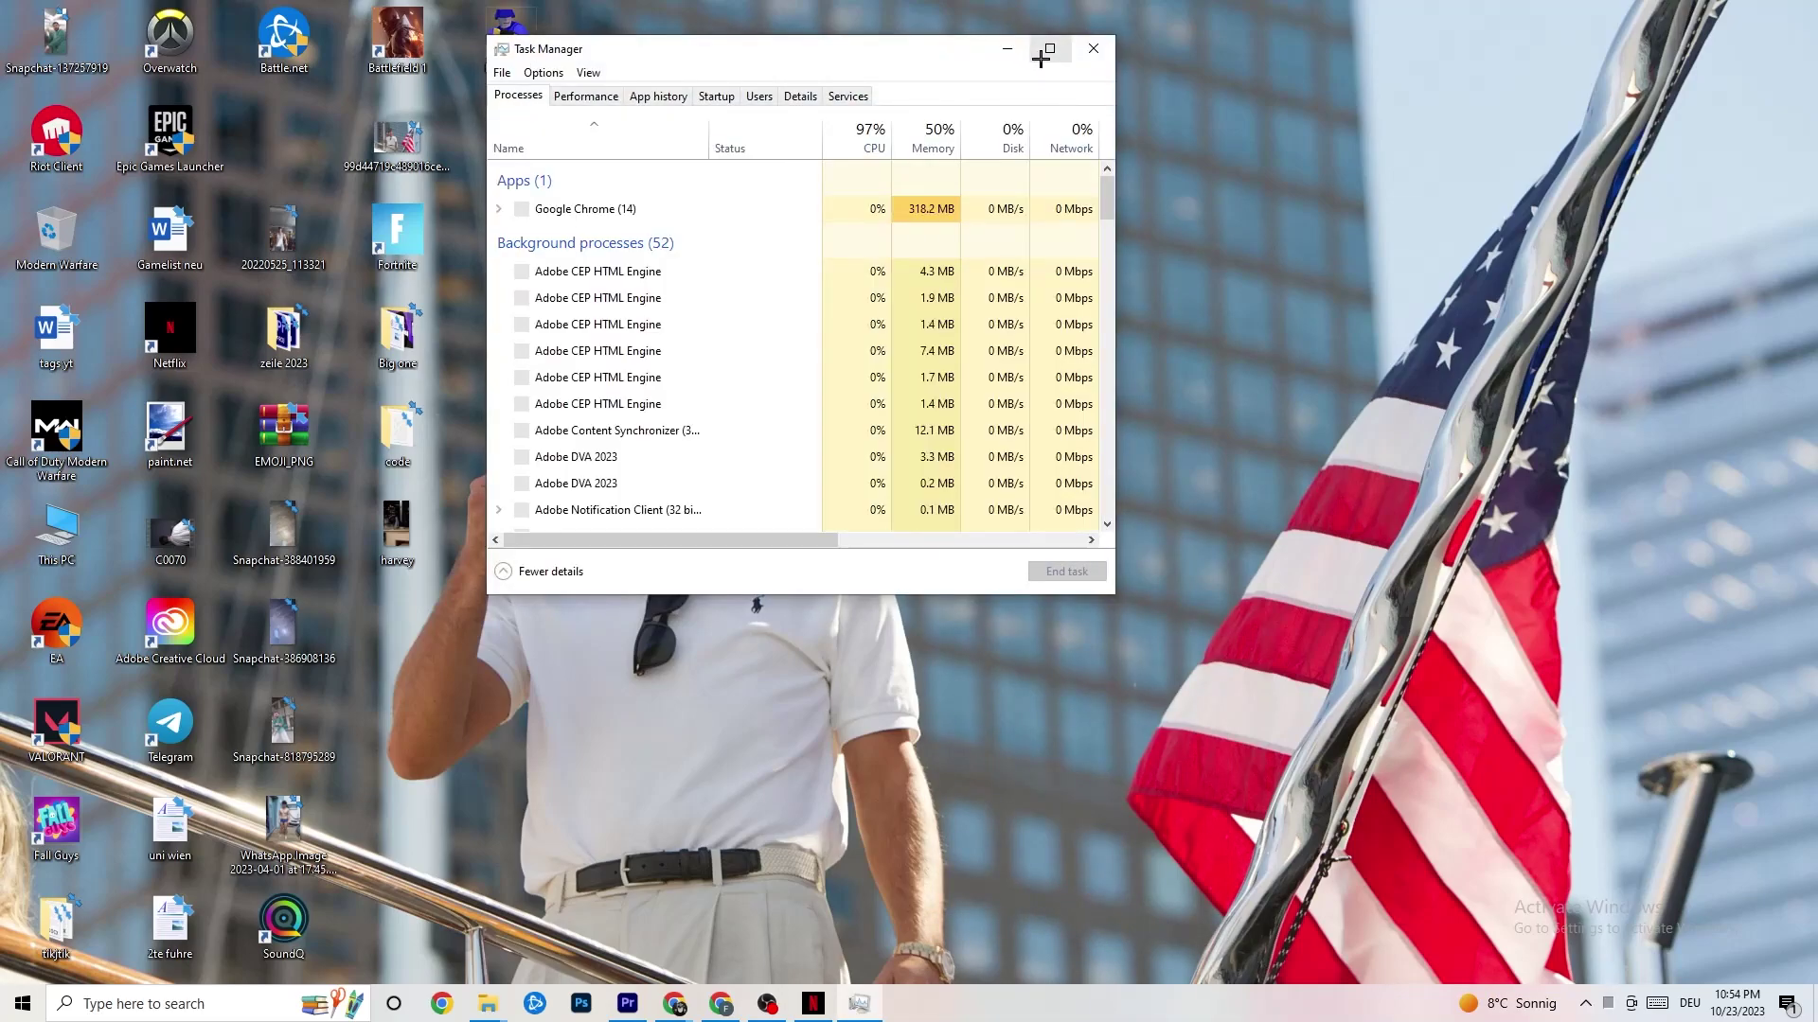
left_click(1043, 48)
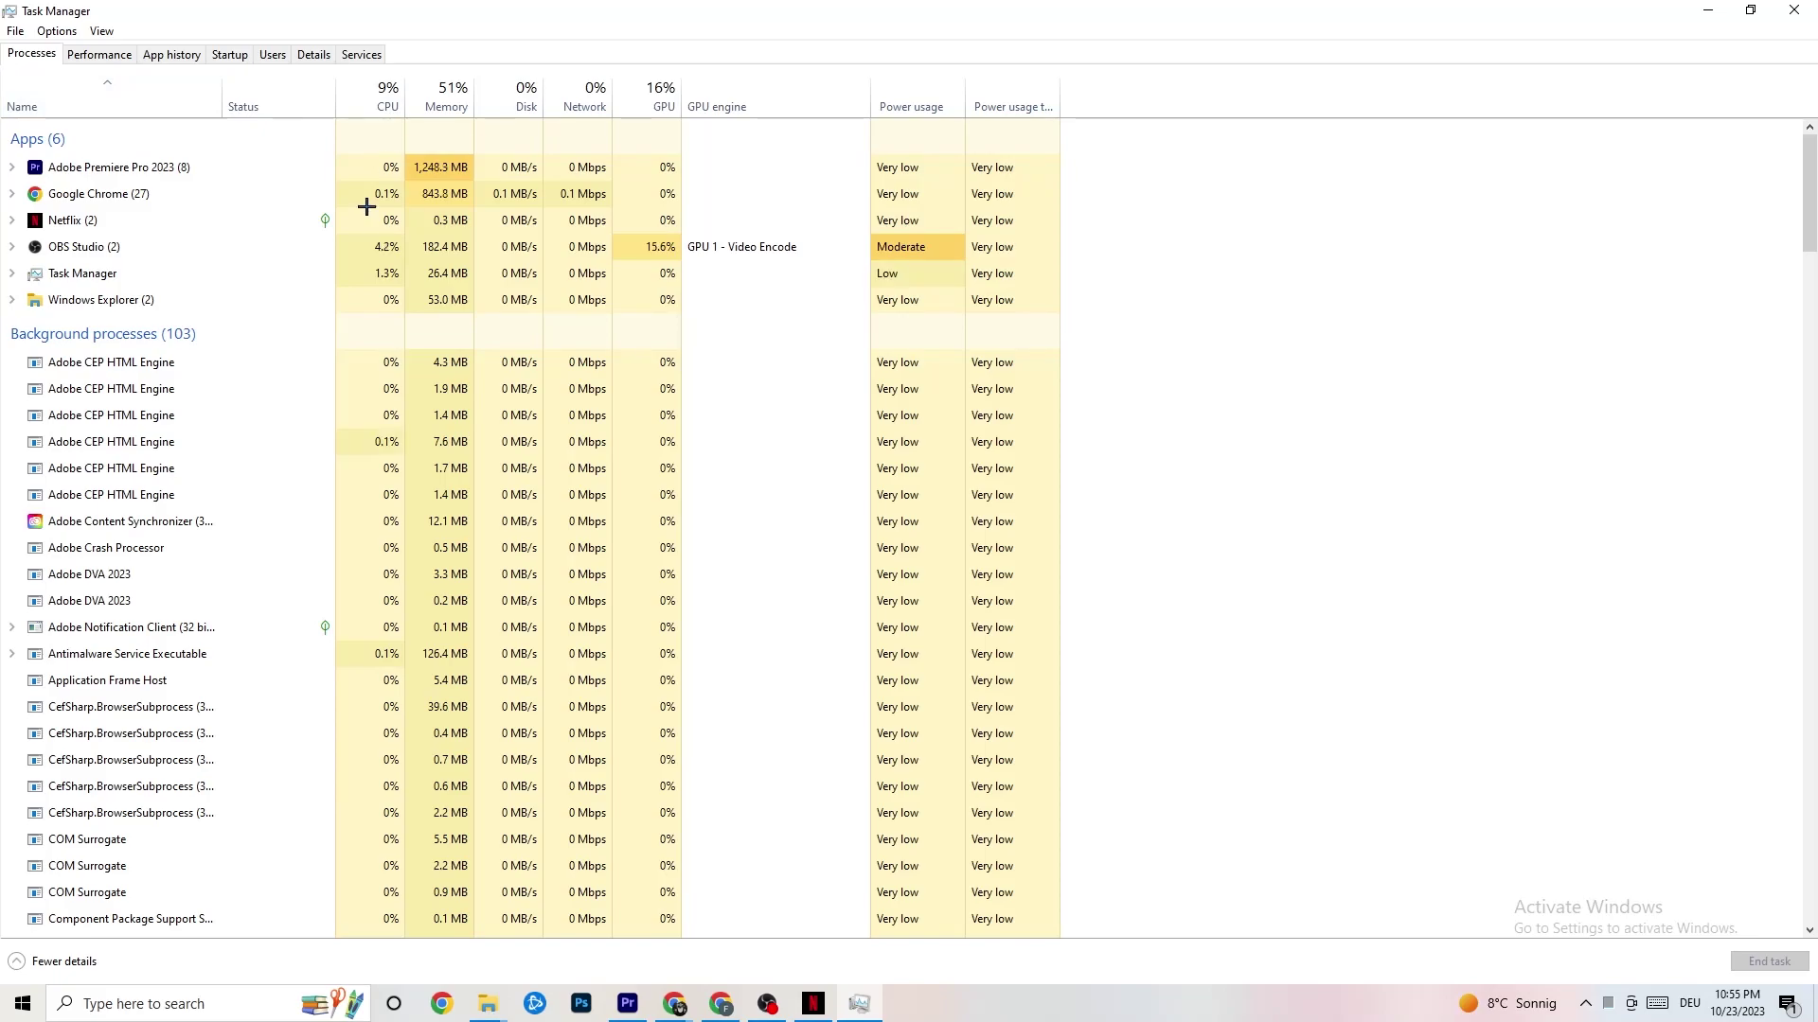
Step: Review the Processes list and Netflix's actions, leaving Netflix running
scroll(360, 625, "down", 7)
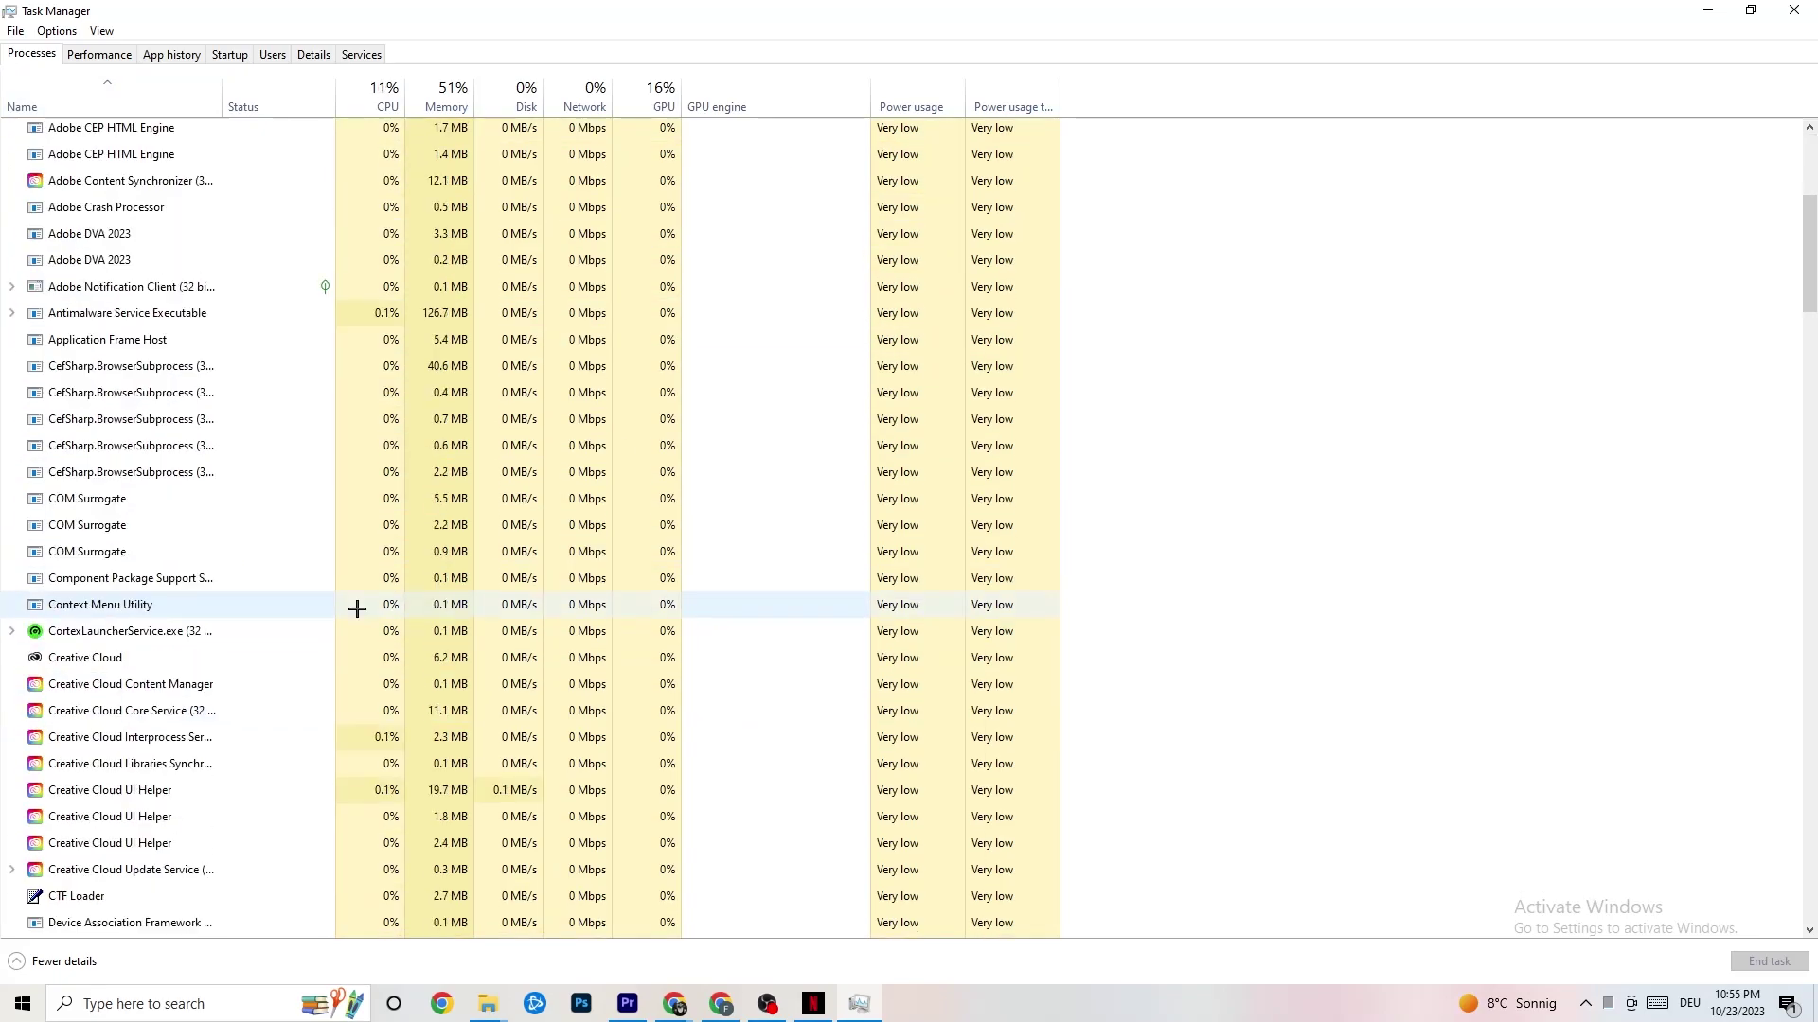
scroll(352, 636, "up", 7)
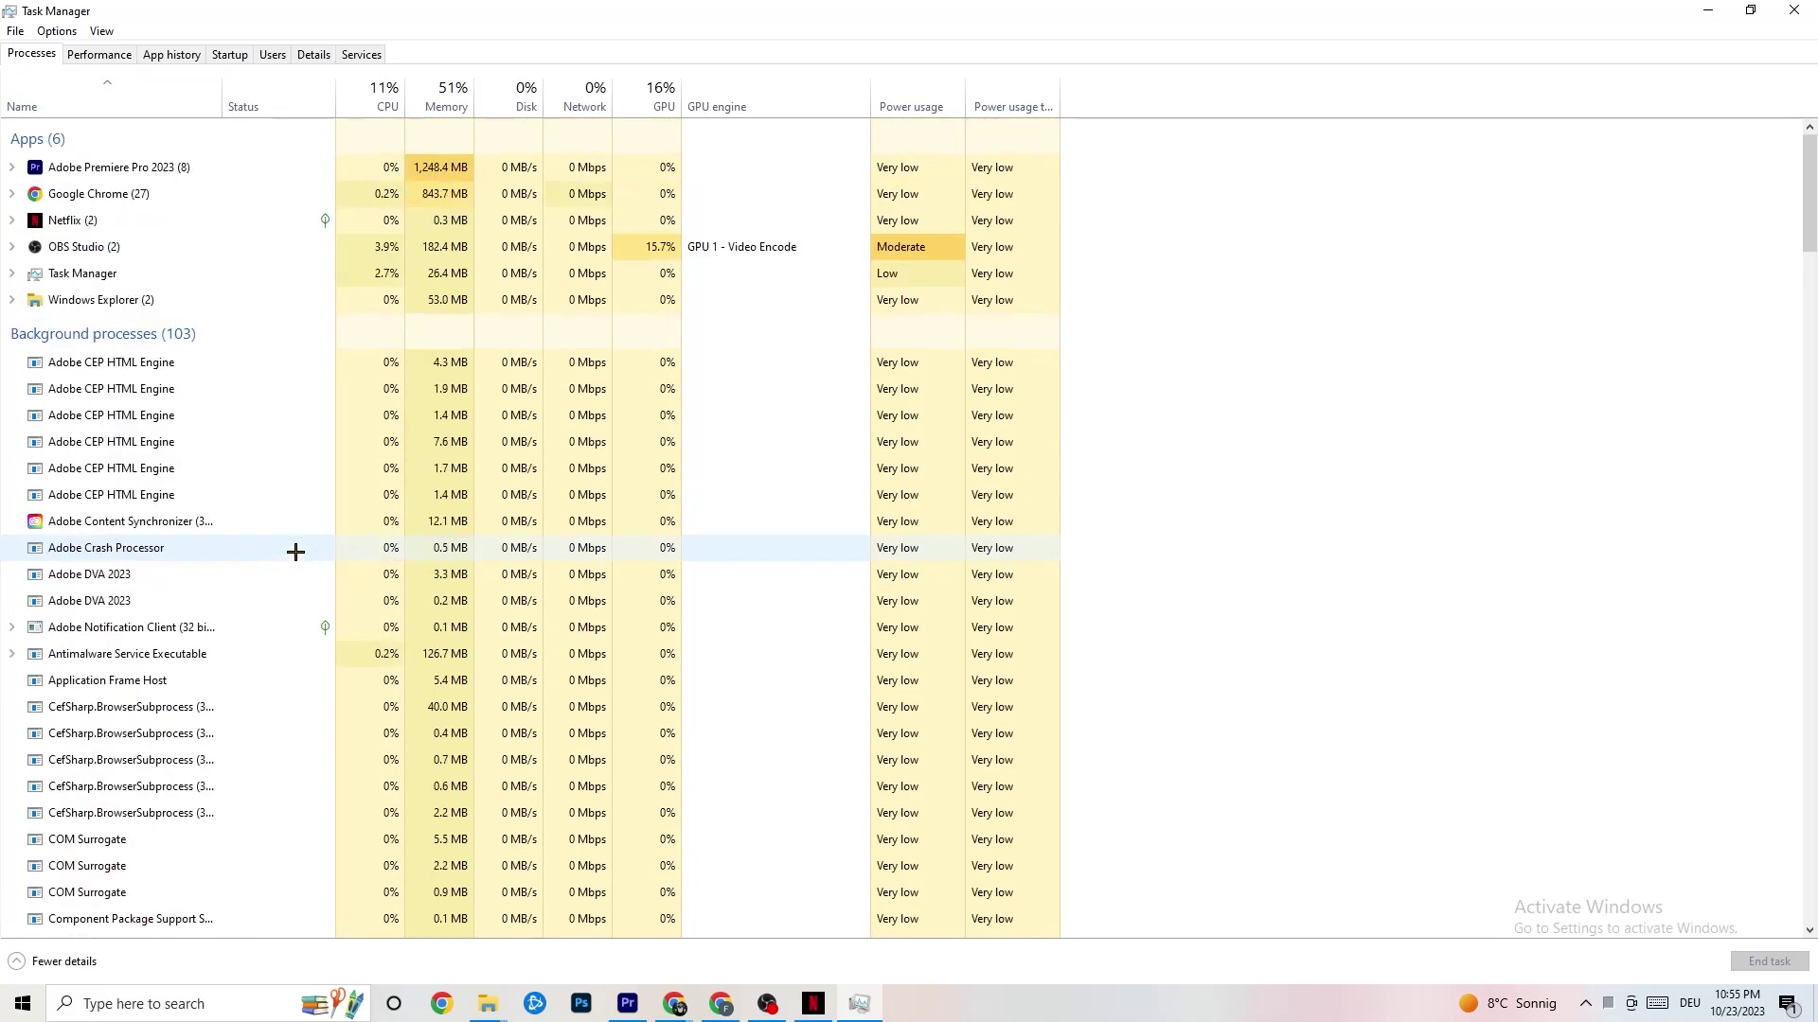
right_click(116, 221)
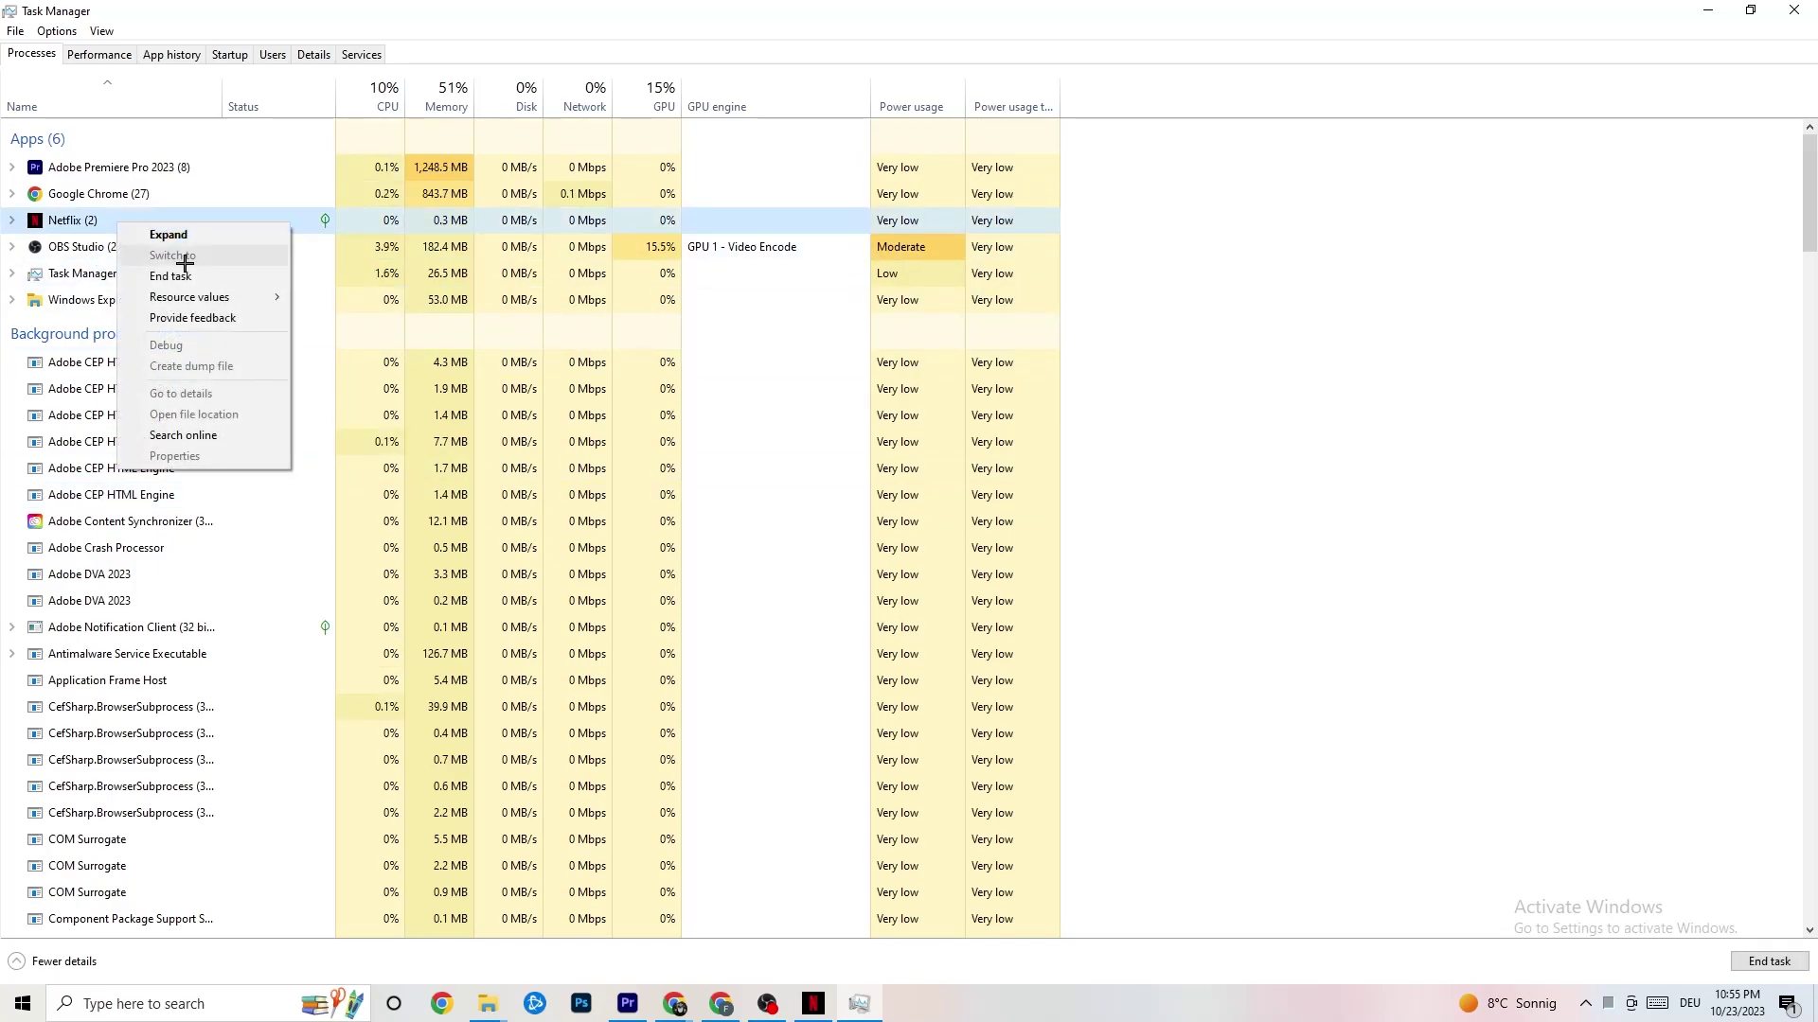
left_click(1345, 305)
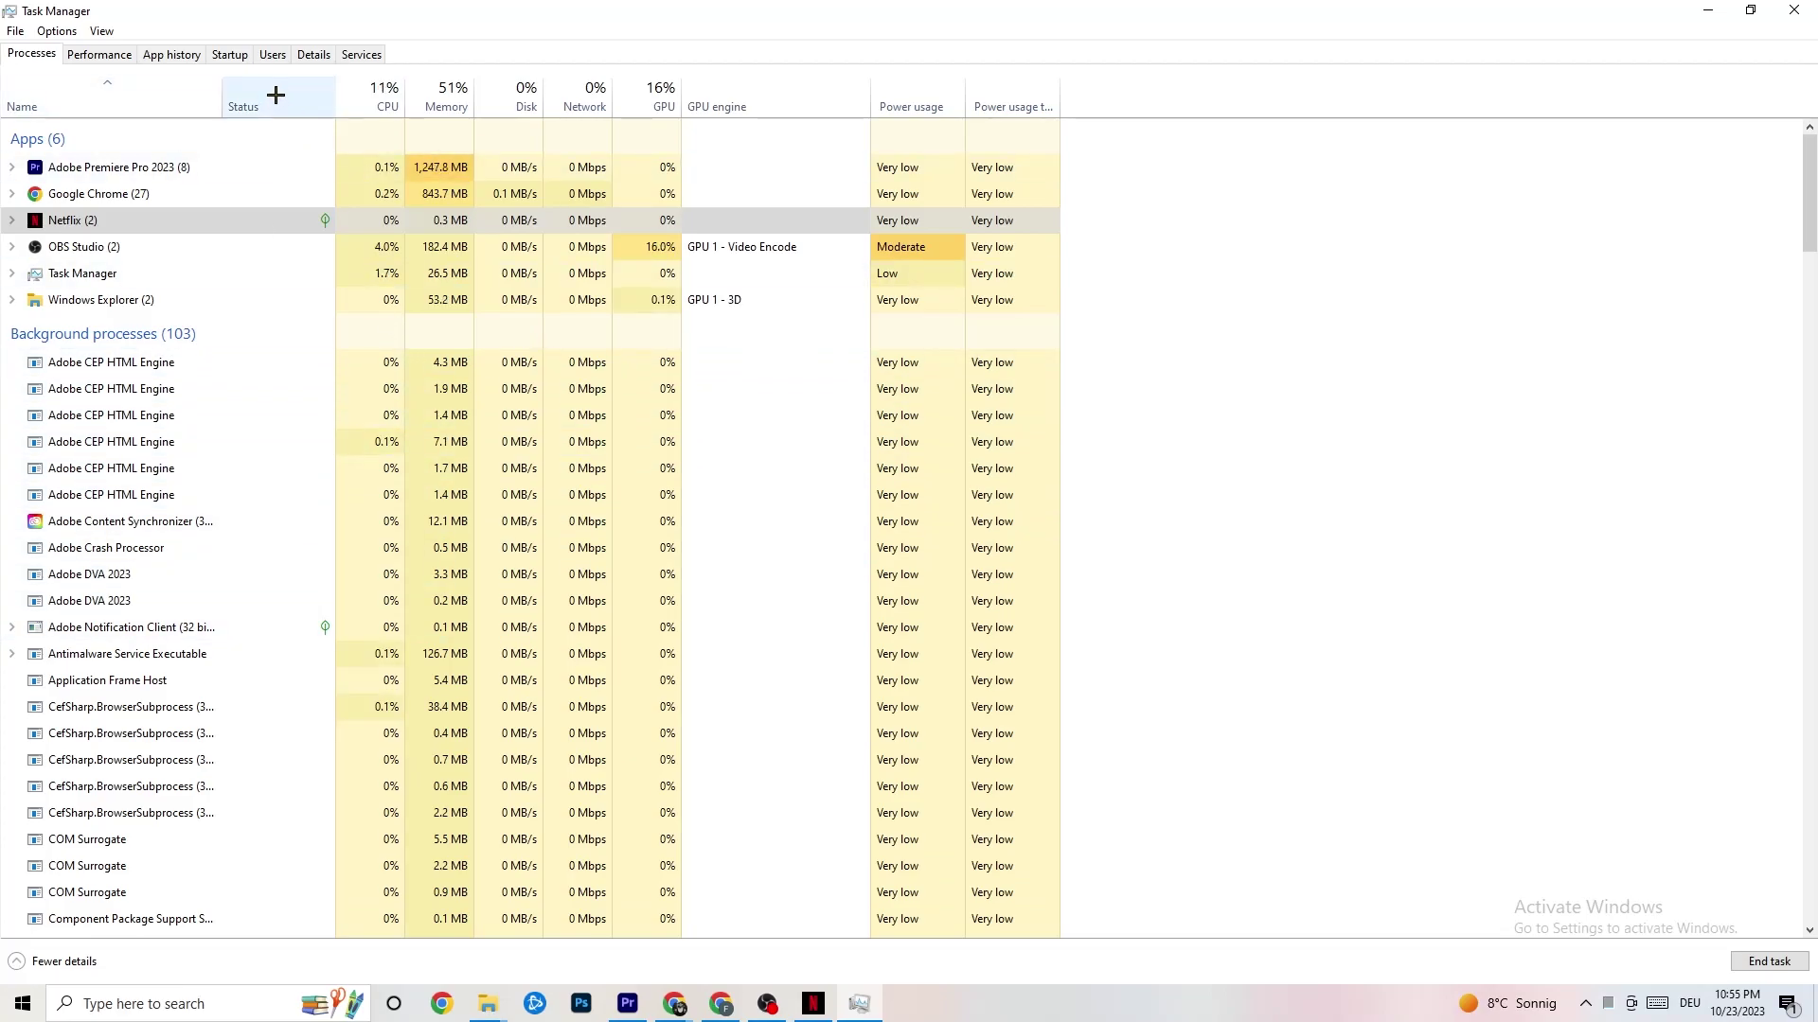
Step: Show the Details list and view Adobe Premiere Pro's Set priority options
left_click(301, 55)
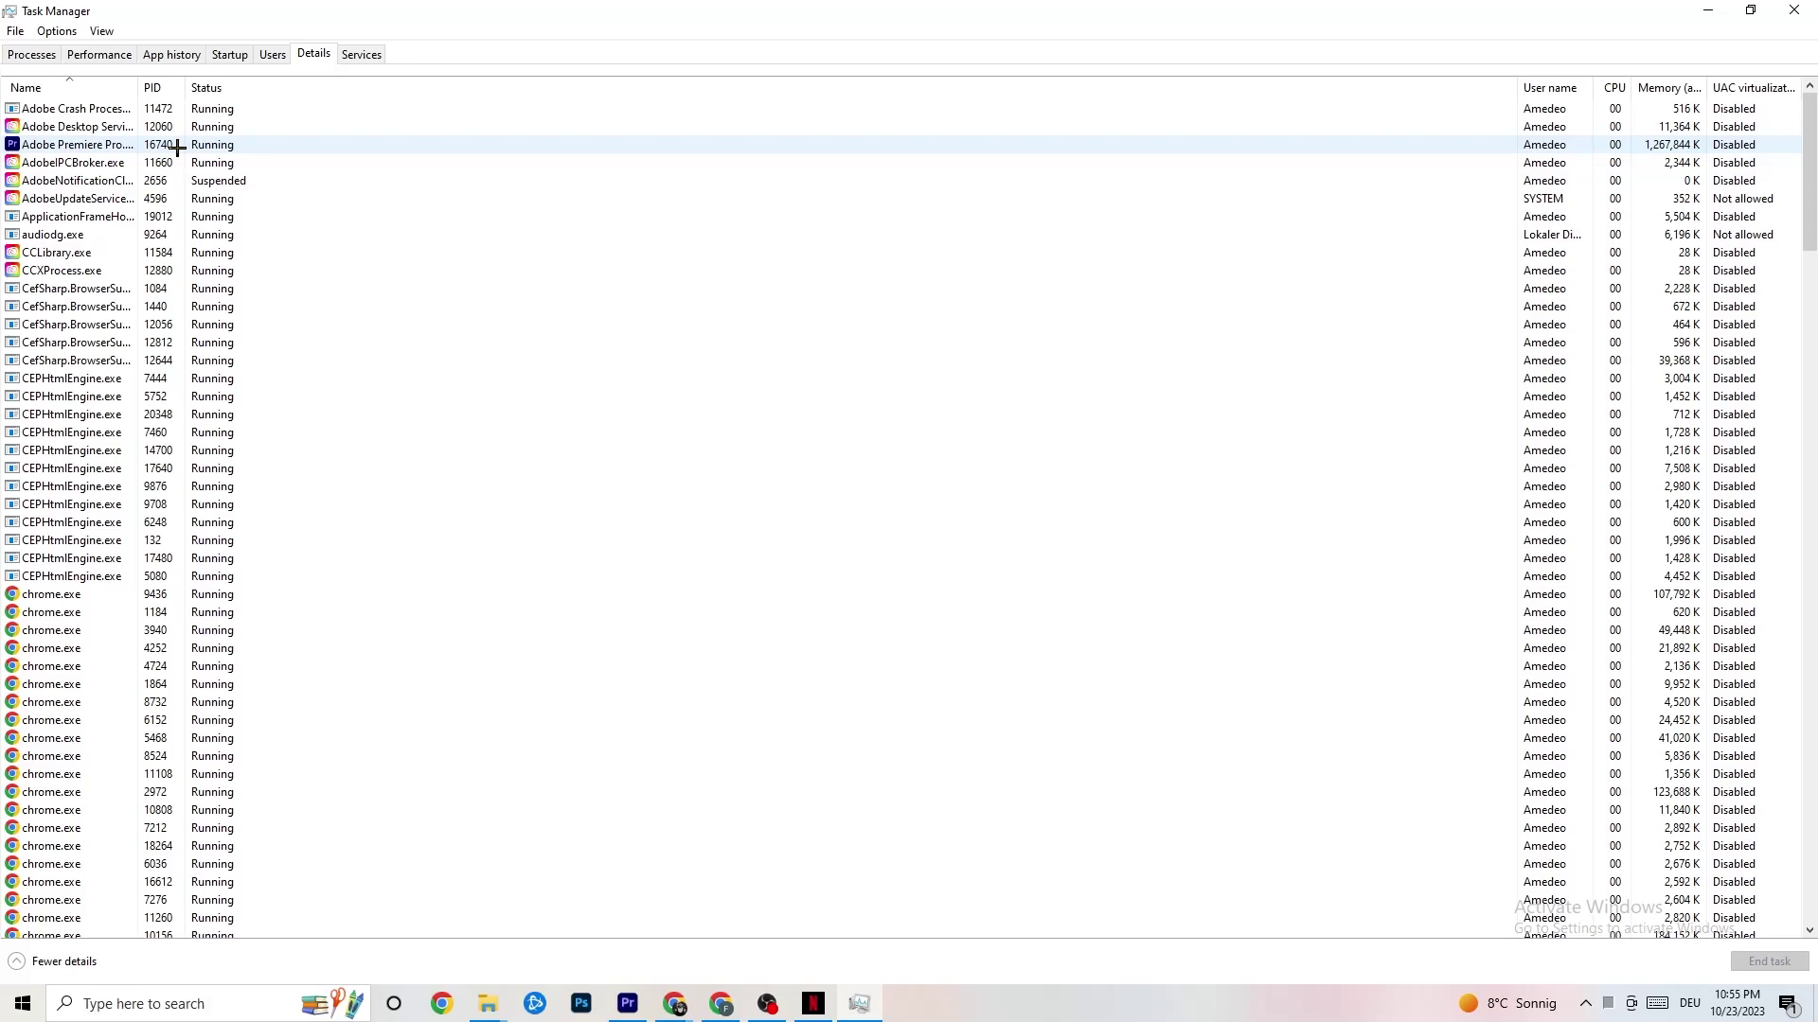
right_click(177, 148)
mouse_move(279, 229)
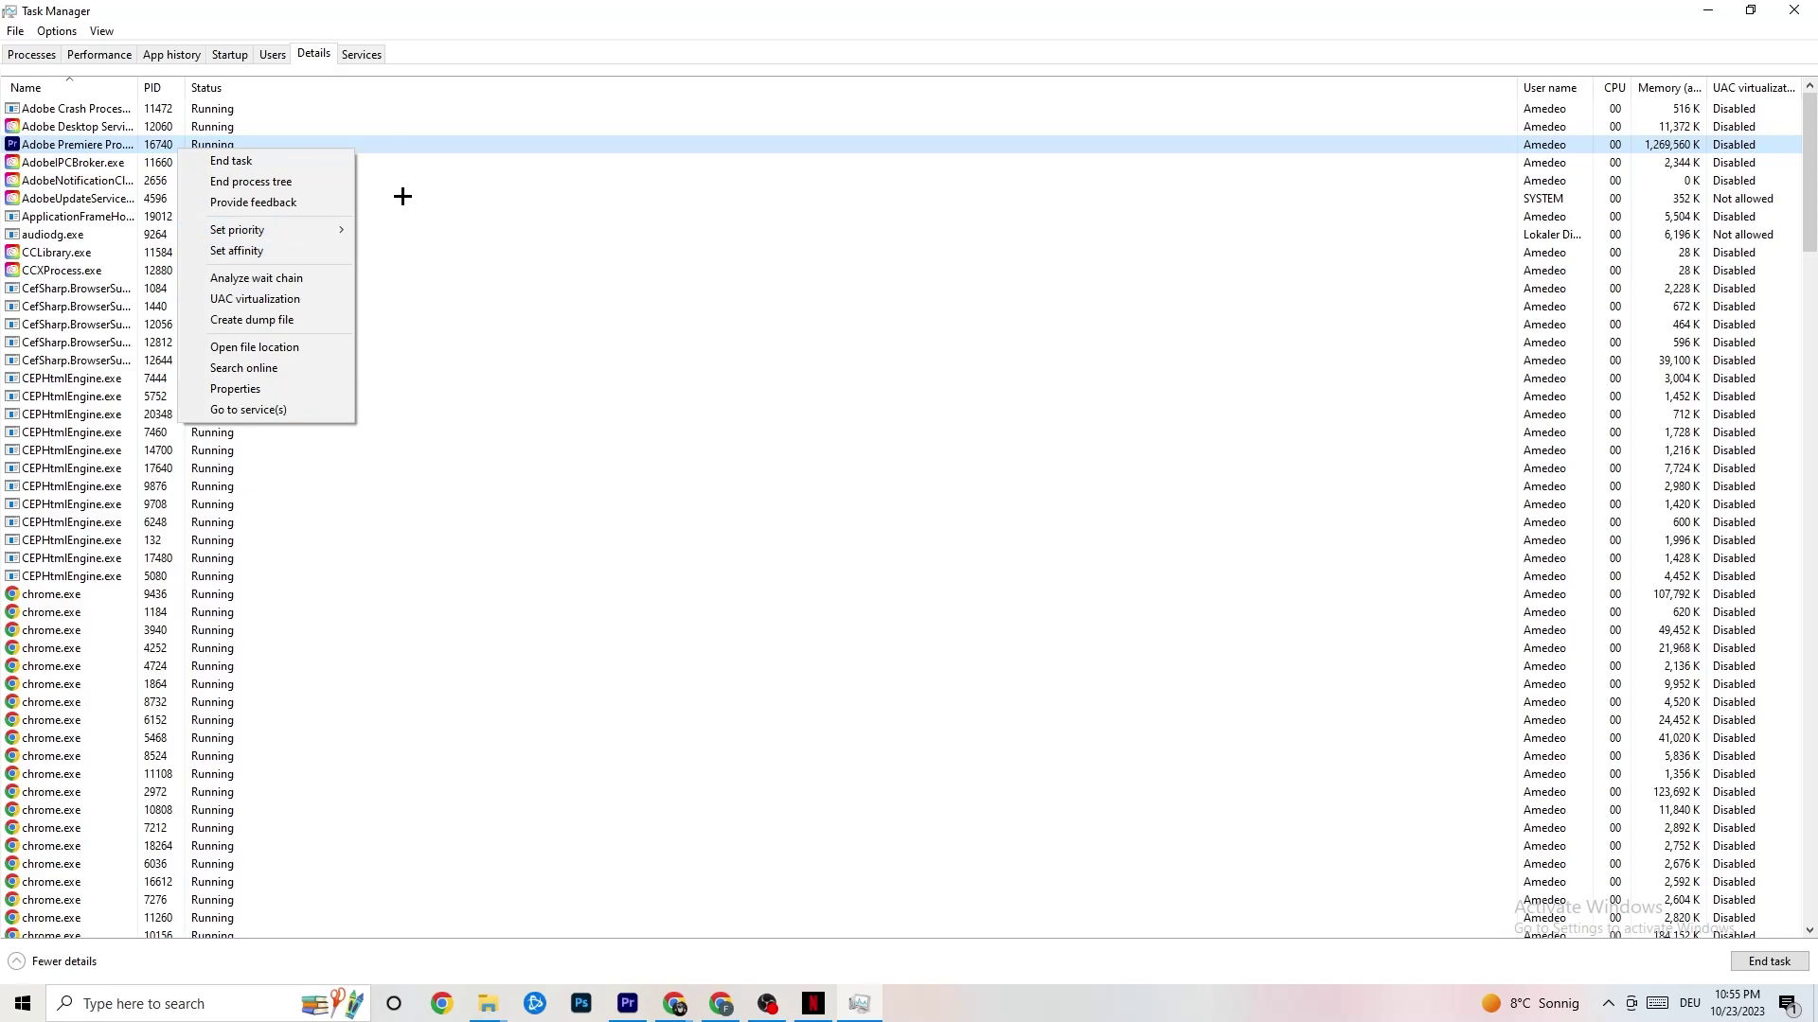
left_click(228, 55)
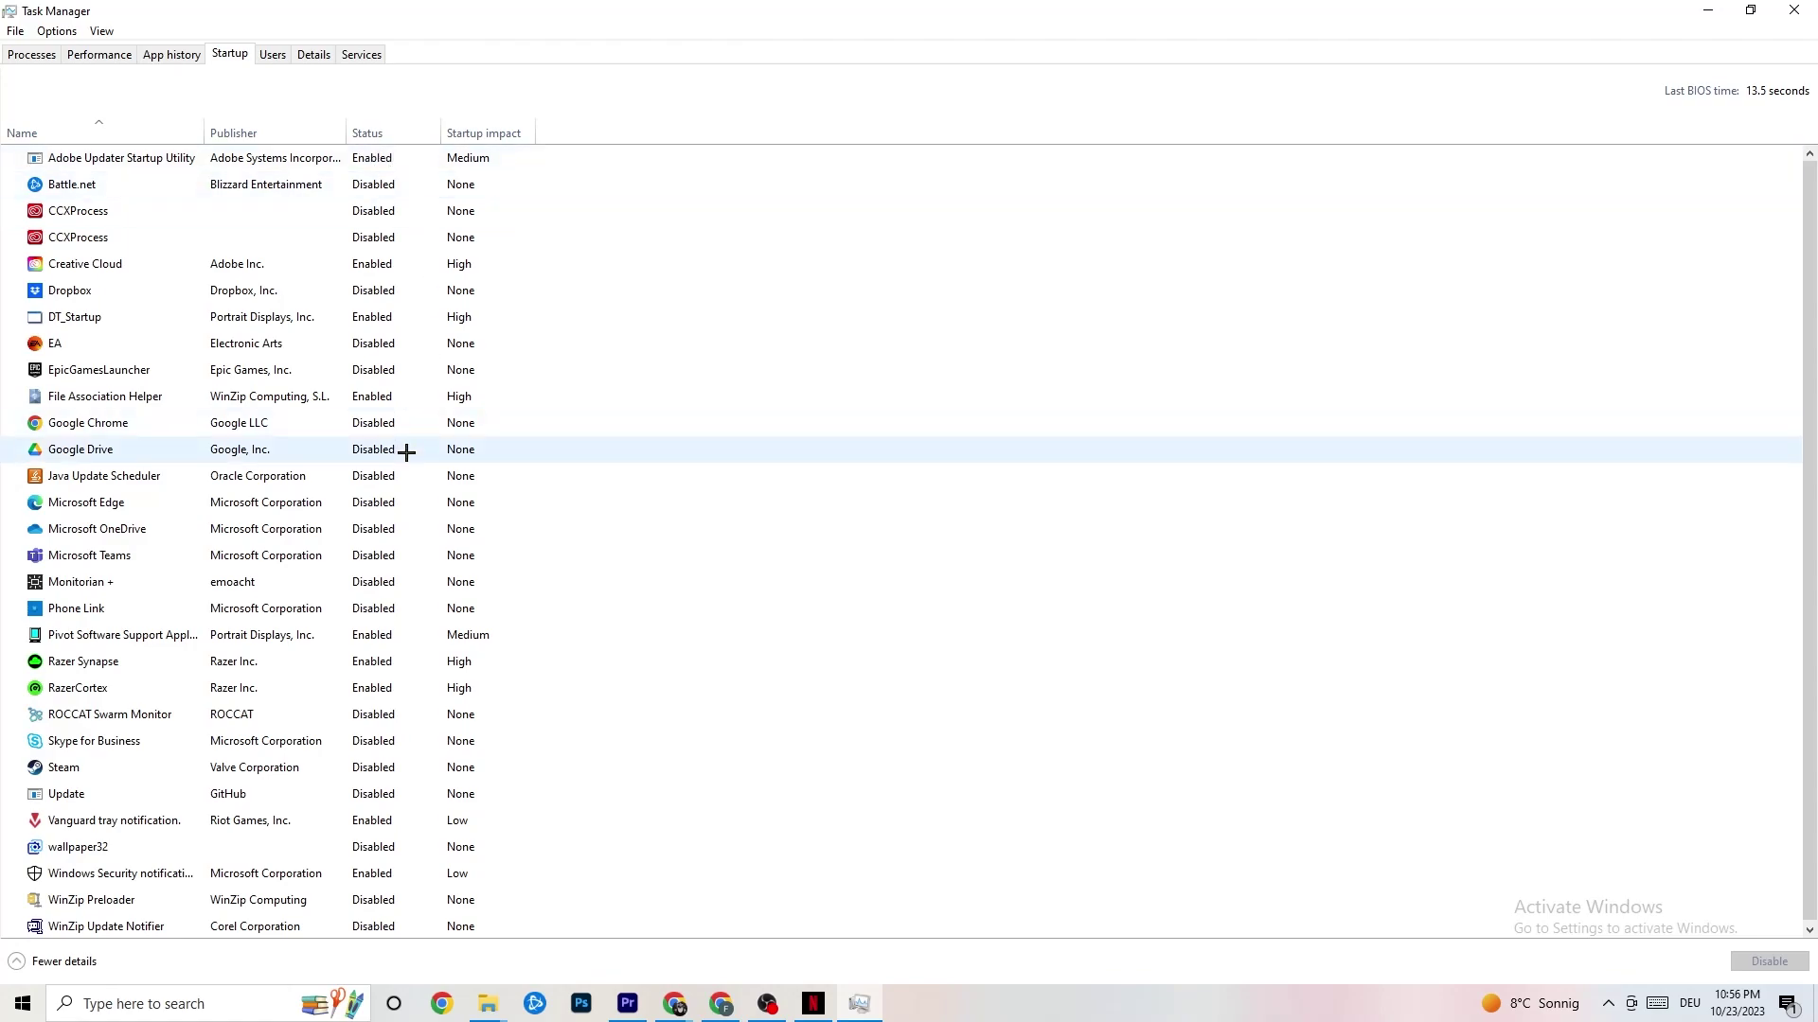
Step: Inspect the Google Drive and Pivot Software startup entries' options without changing them
right_click(373, 449)
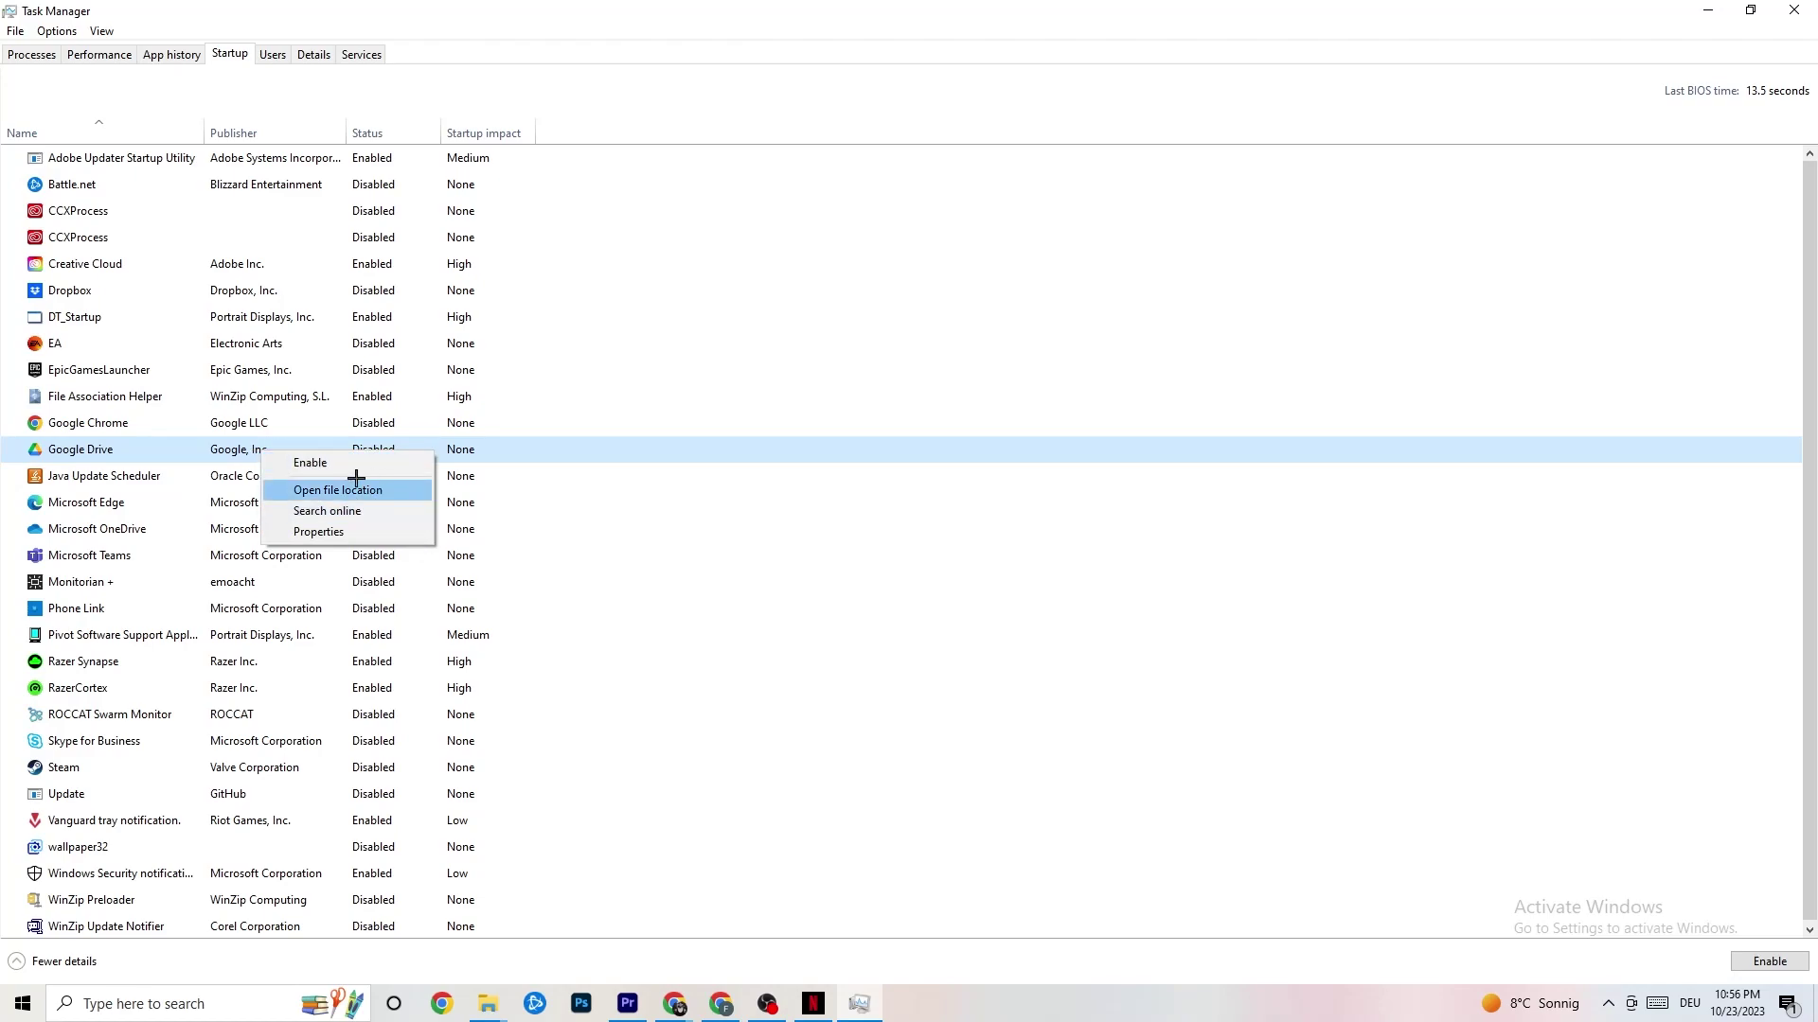
right_click(360, 639)
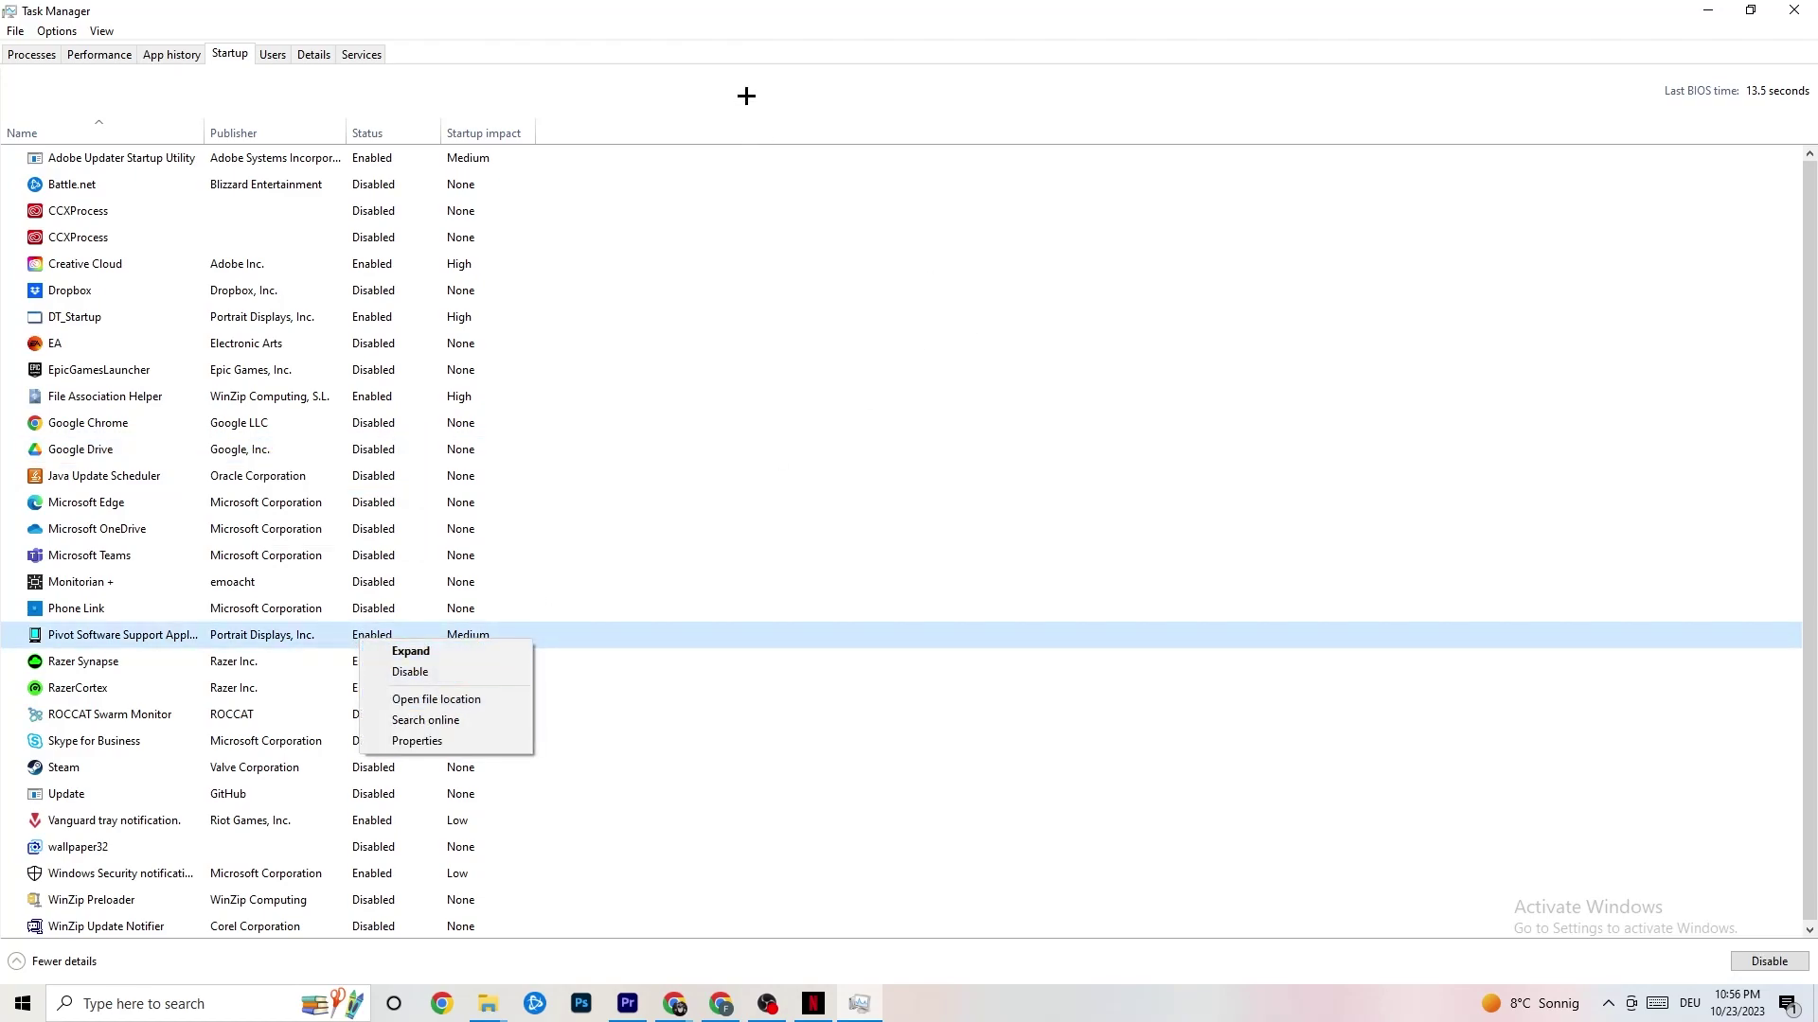
left_click(736, 29)
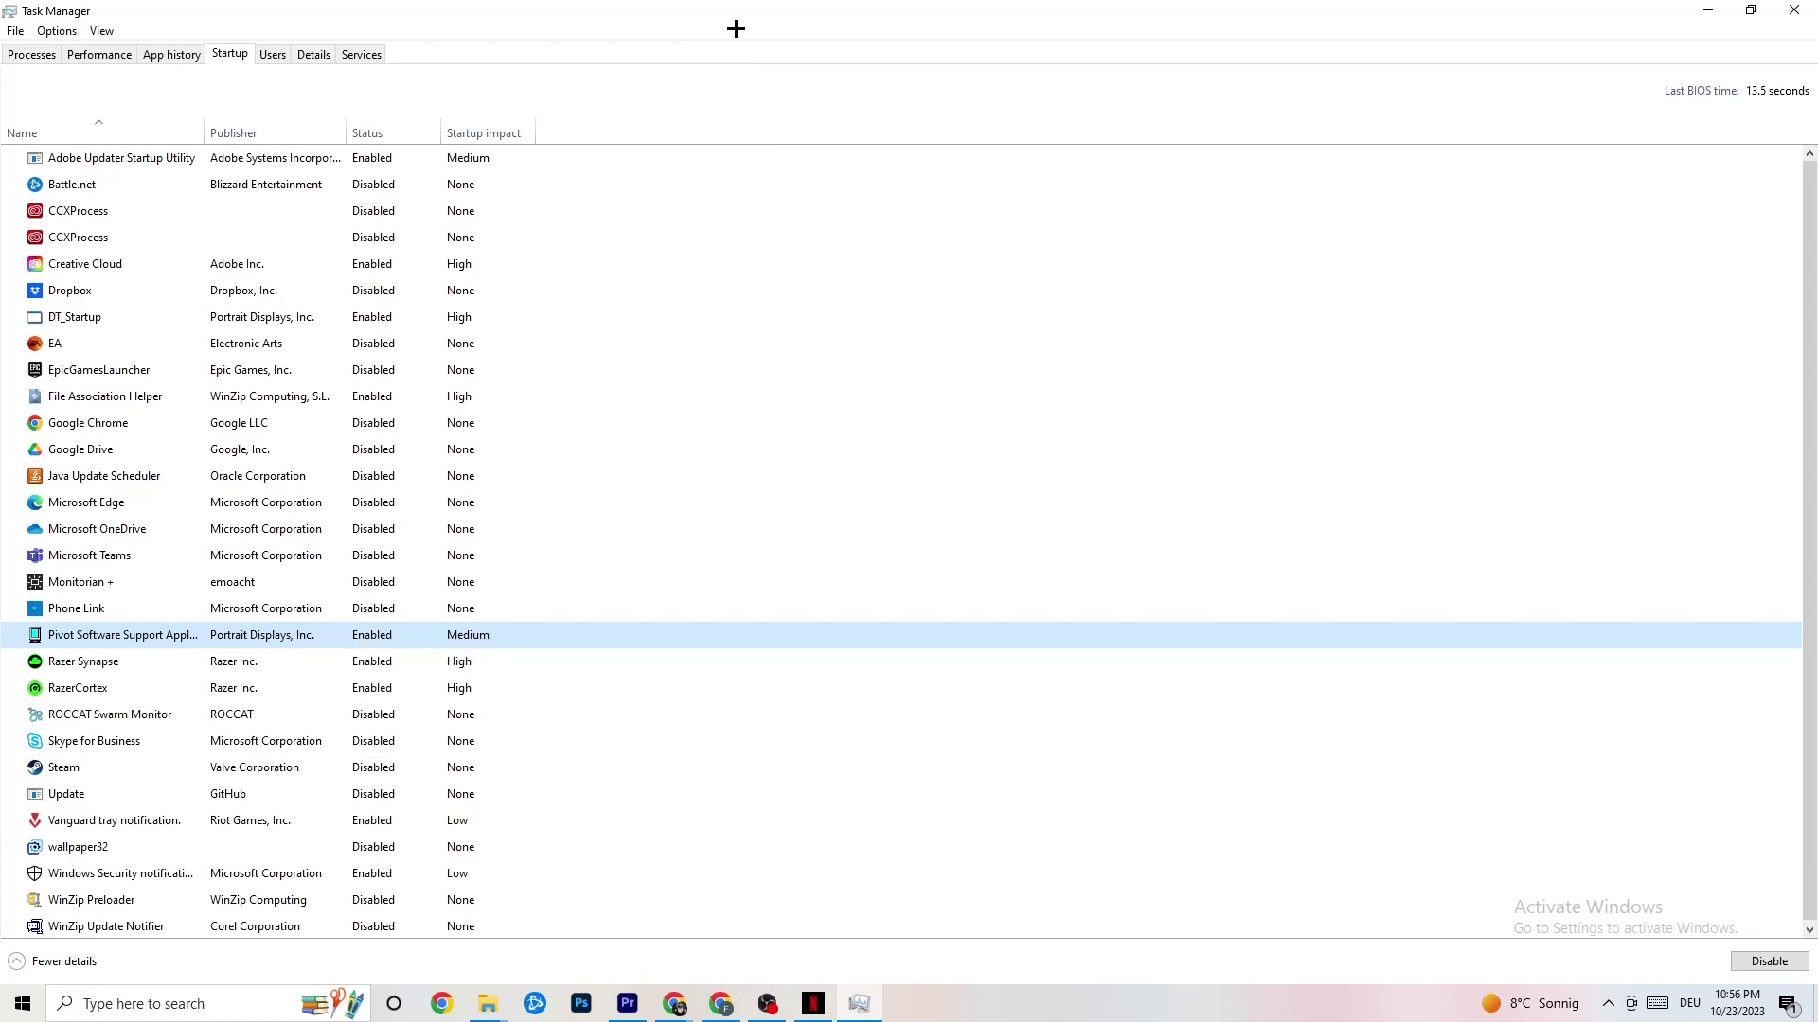